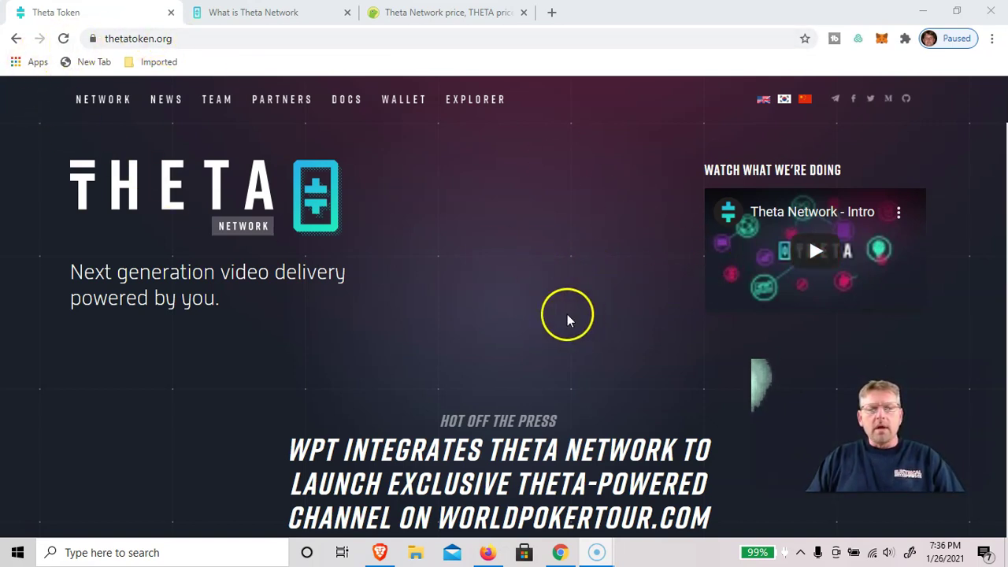
- Open the Theta Network Introduction from the site's documentation and read through the "What is Theta Network" article
scroll(535, 315, "down", 3)
scroll(520, 310, "up", 4)
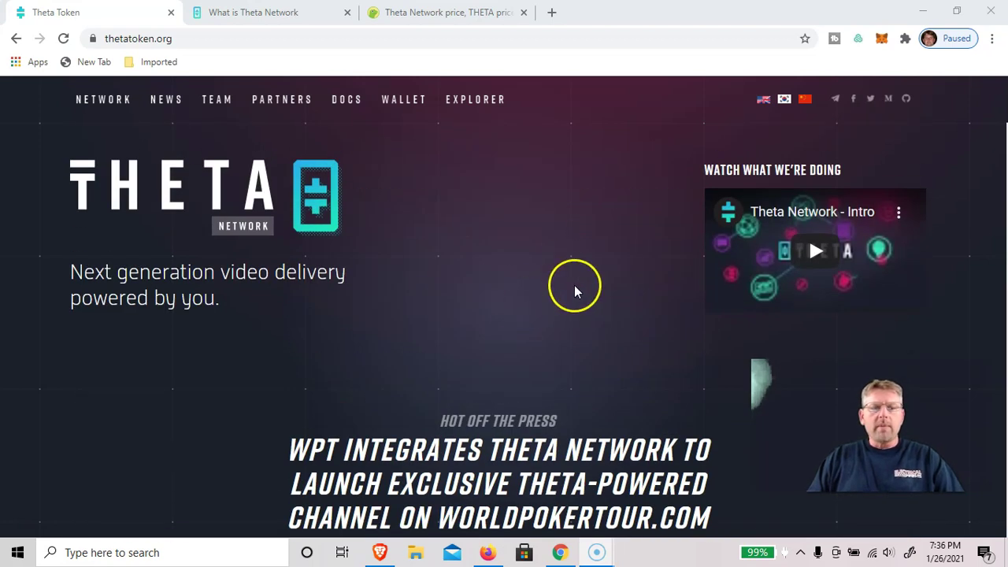
left_click(349, 101)
scroll(396, 230, "down", 2)
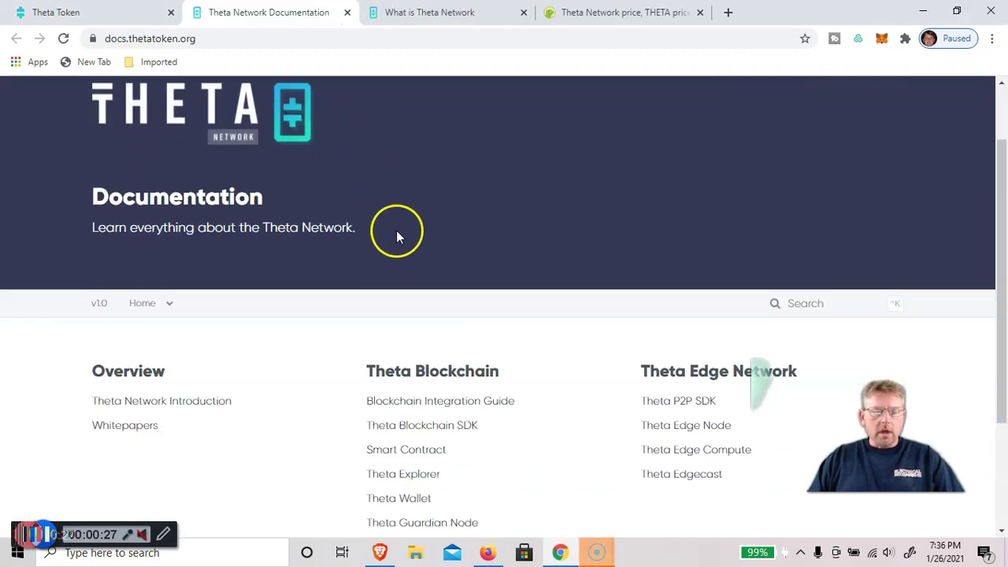
left_click(187, 340)
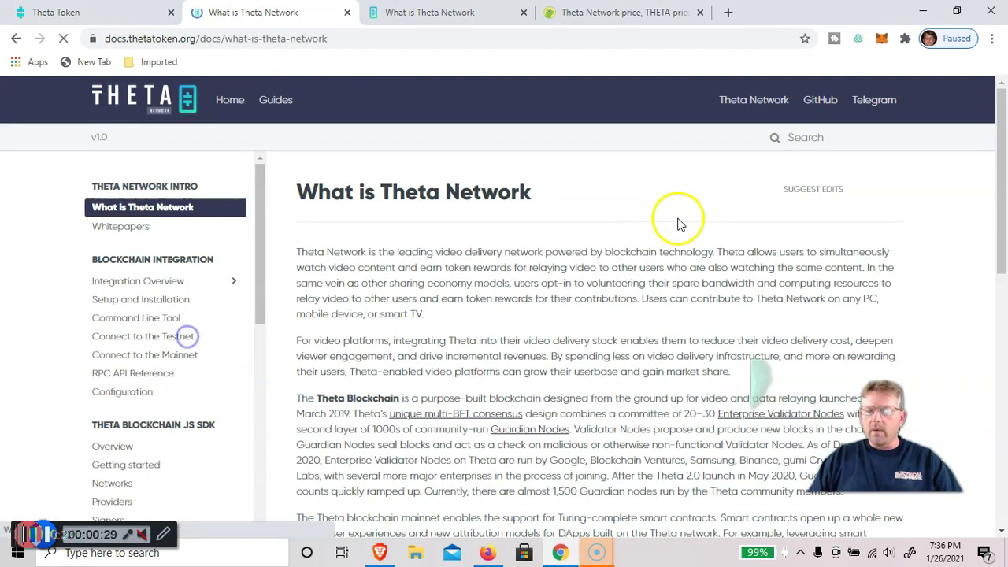
scroll(484, 281, "down", 1)
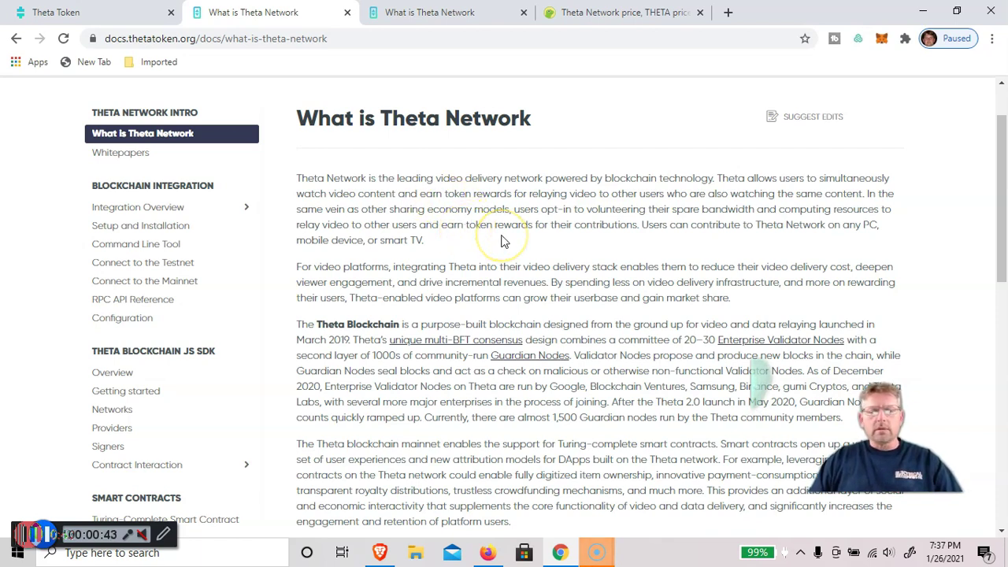
scroll(504, 242, "down", 3)
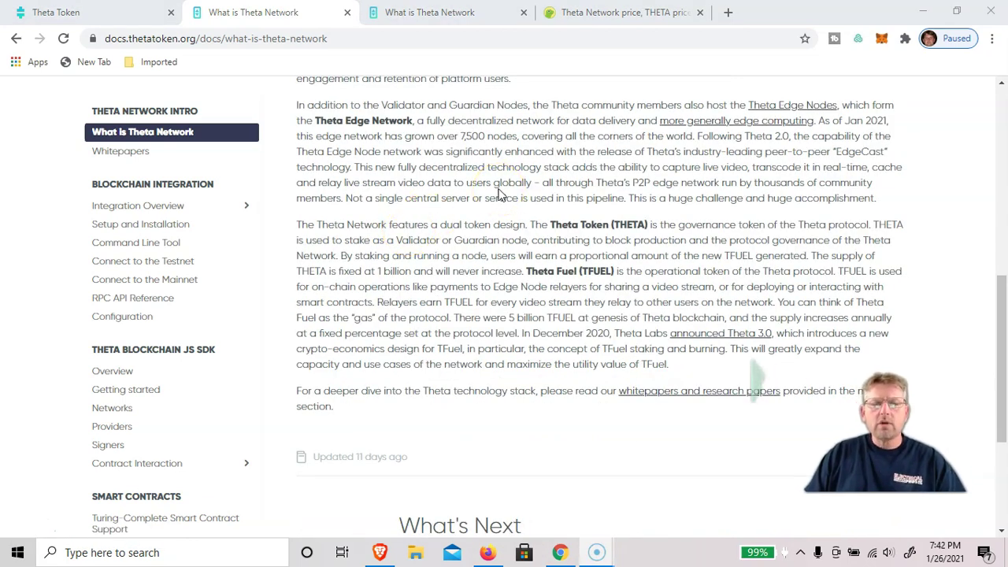
scroll(498, 194, "down", 1)
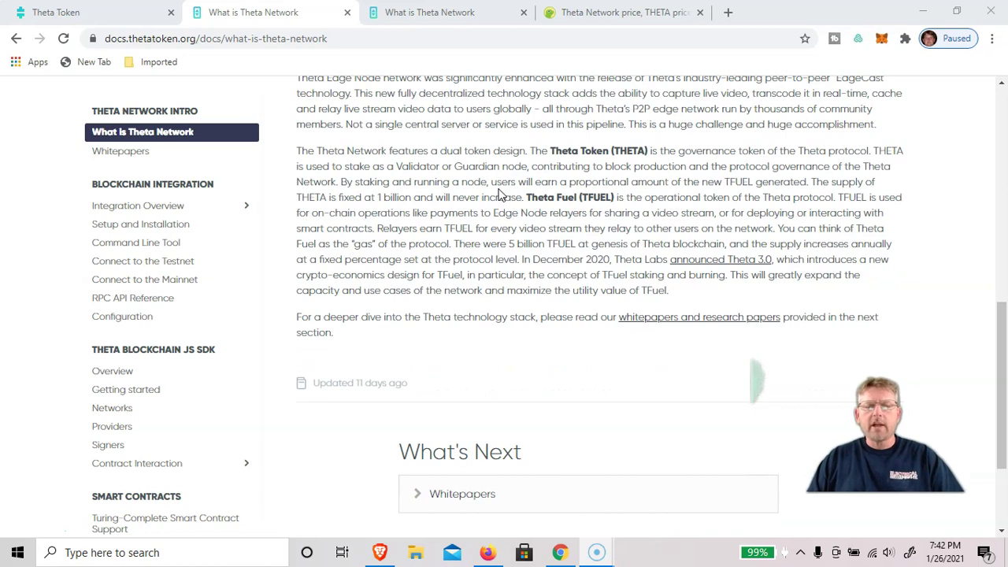
scroll(498, 194, "up", 2)
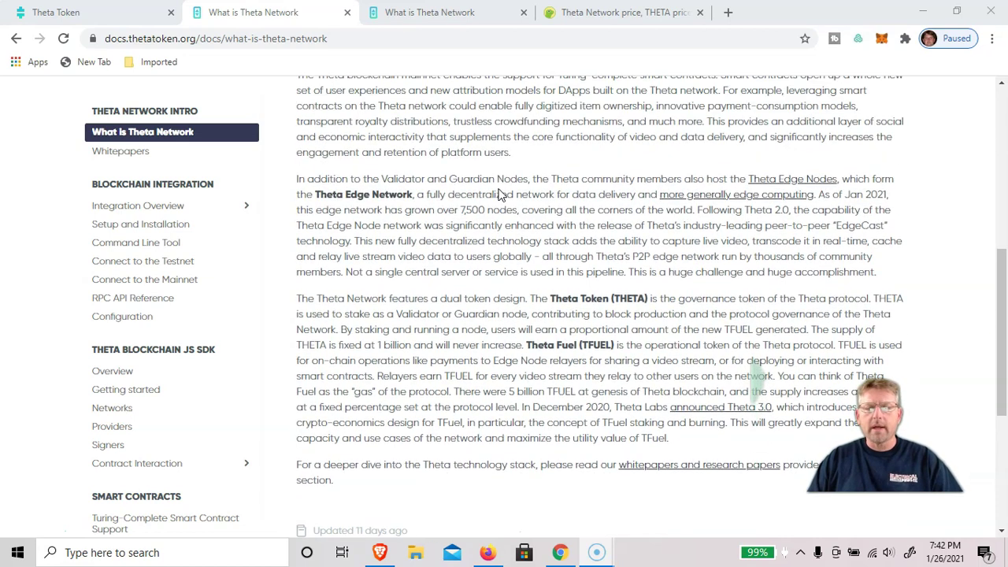
scroll(498, 194, "down", 1)
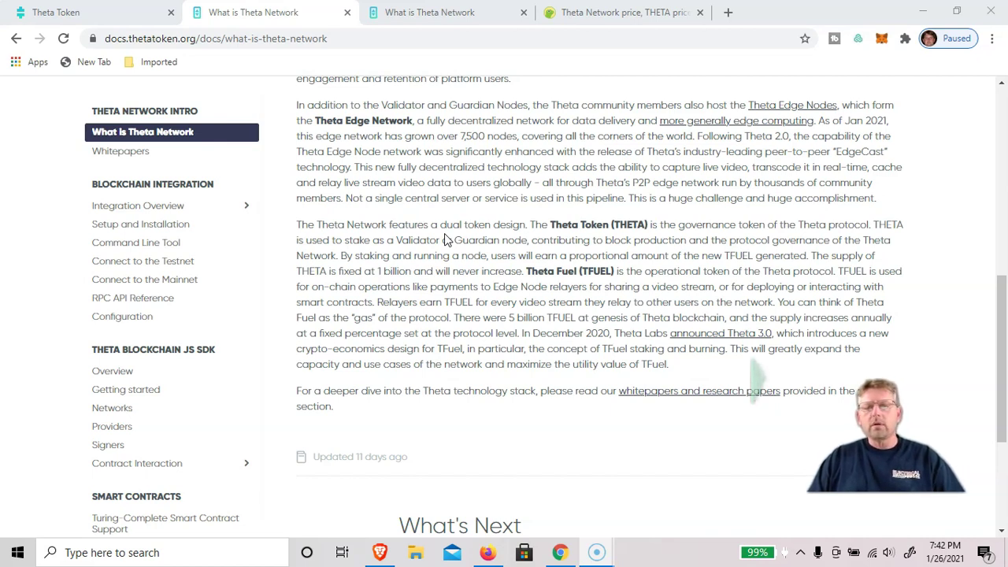
- Review Theta Network's price changes and market stats on its CoinGecko page
left_click(594, 12)
scroll(401, 378, "down", 2)
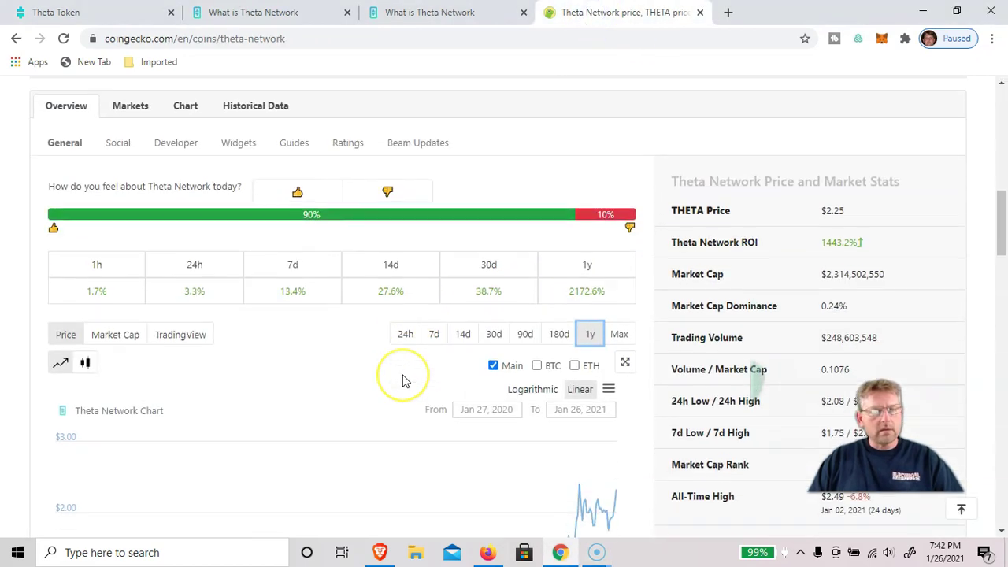
scroll(401, 378, "up", 2)
scroll(405, 381, "up", 1)
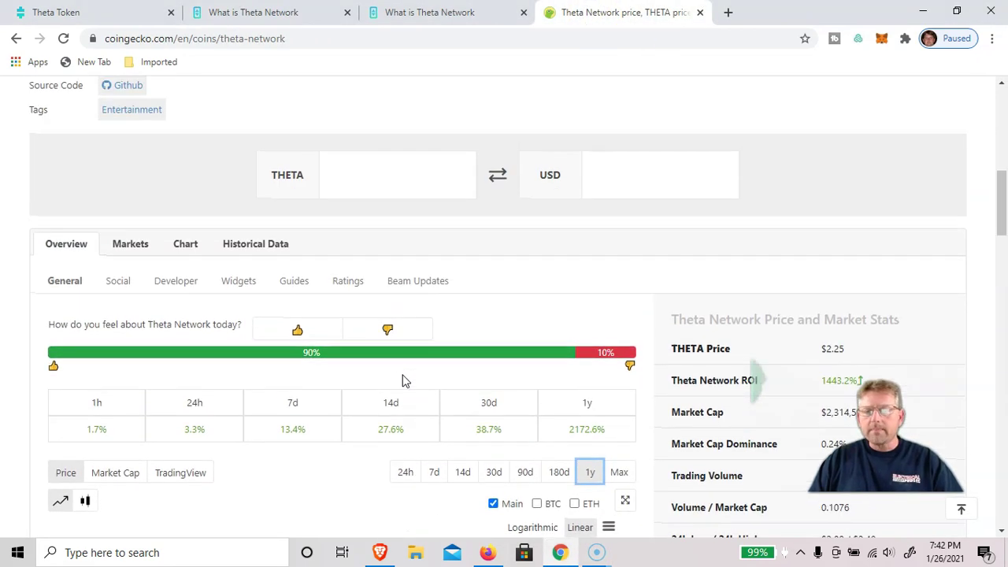
scroll(467, 338, "down", 2)
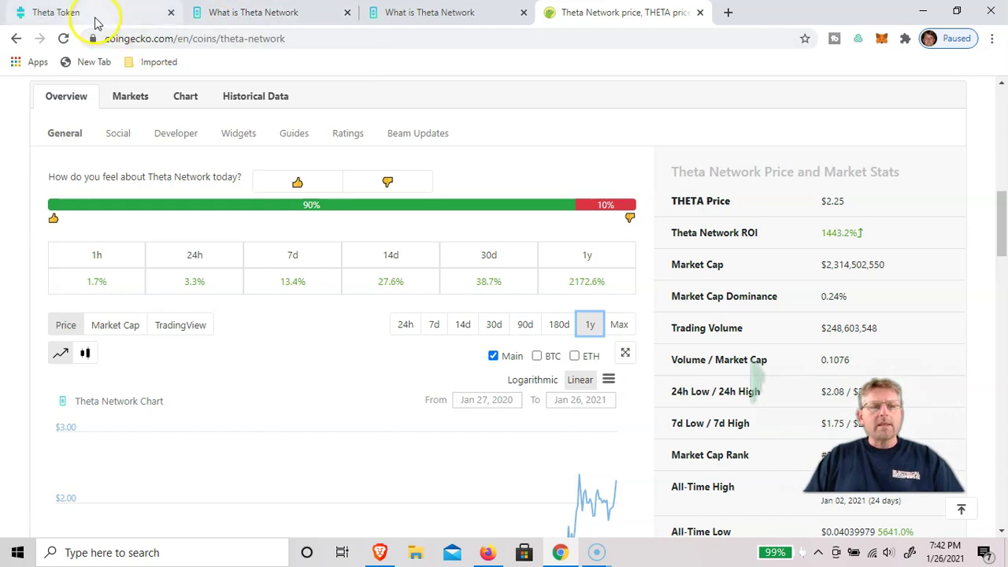
- Return to the "What is Theta Network" article and review the paragraph on the THETA and TFUEL tokens
left_click(252, 12)
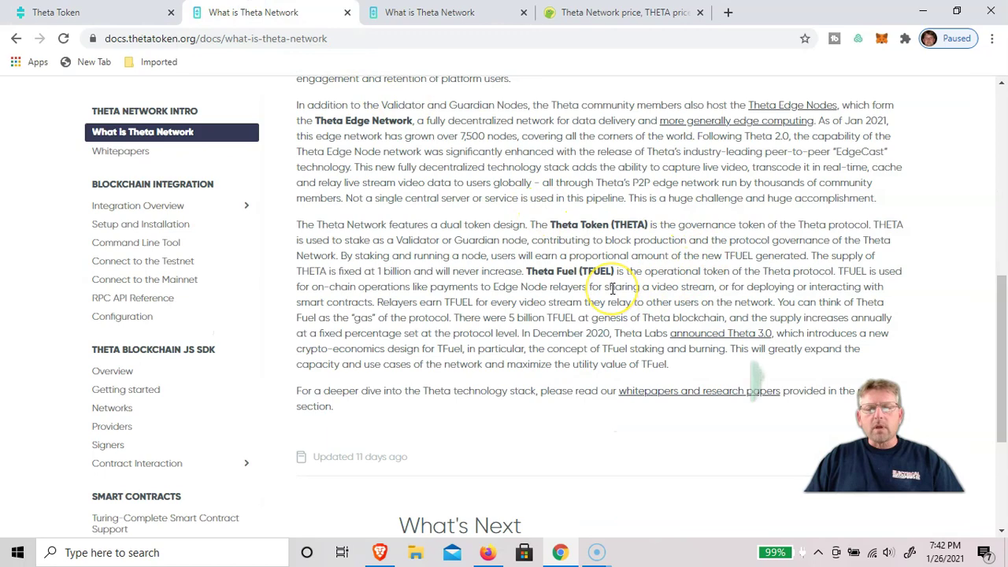
scroll(611, 288, "down", 2)
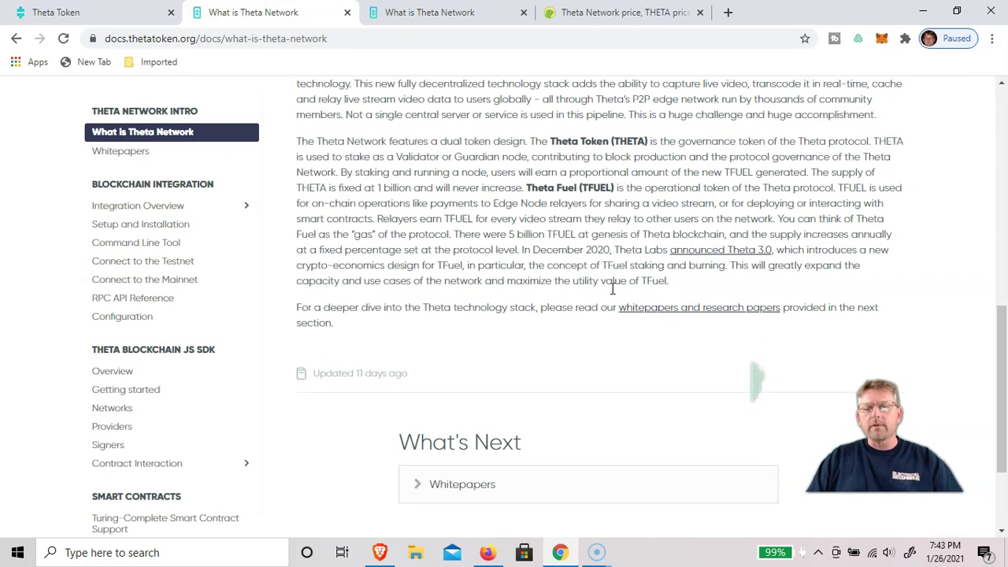
scroll(611, 289, "up", 3)
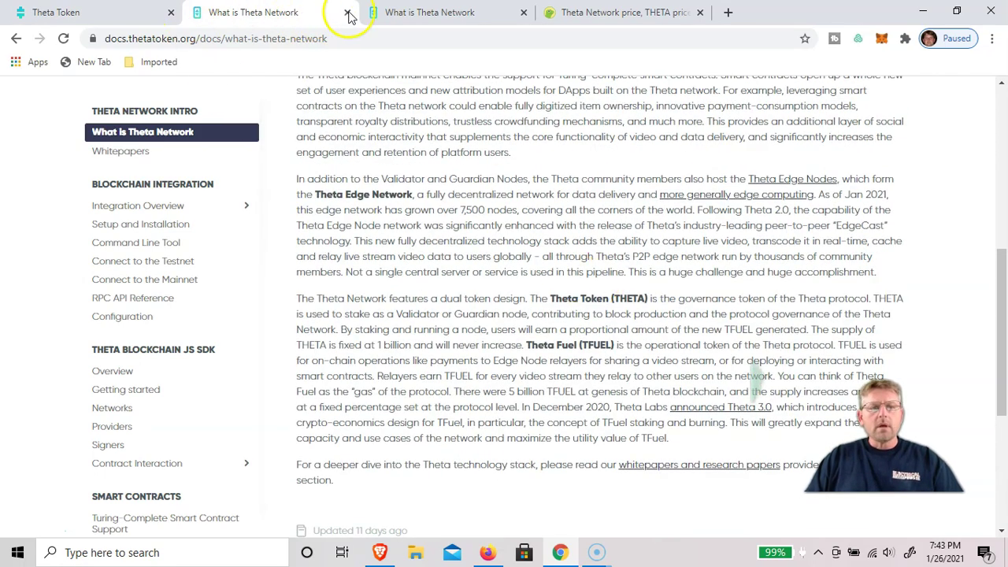
- Close both "What is Theta Network" pages and return to the thetatoken.org homepage
left_click(347, 13)
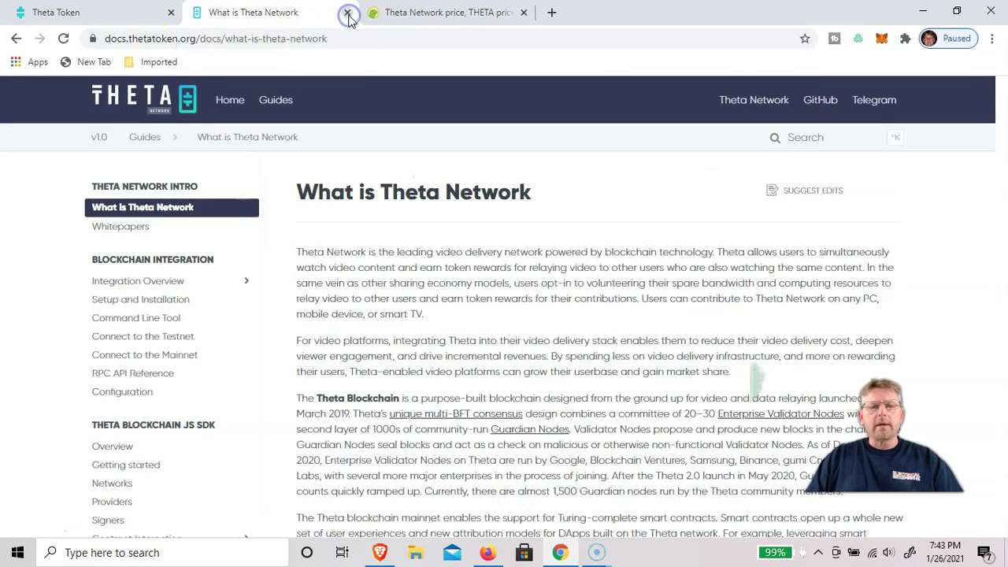
left_click(346, 12)
left_click(63, 12)
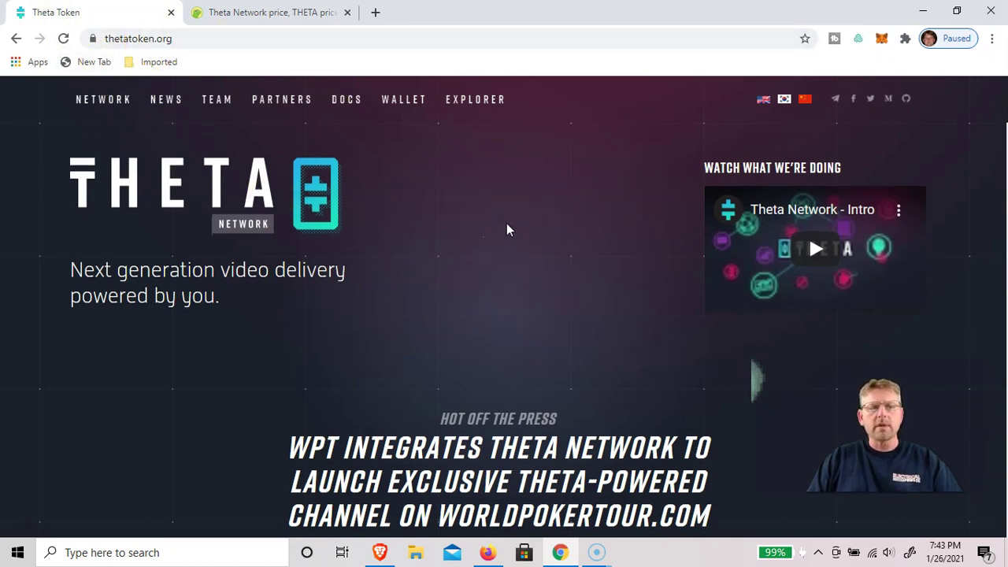
scroll(507, 223, "down", 3)
scroll(508, 224, "up", 1)
scroll(508, 224, "up", 2)
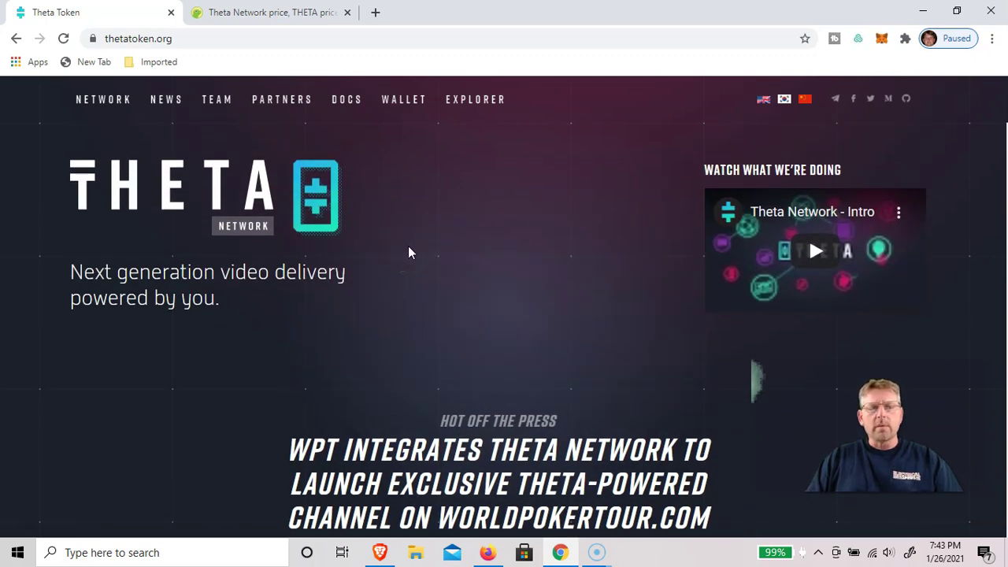
- Open the Theta Wallet from the homepage and start creating a new wallet
left_click(407, 106)
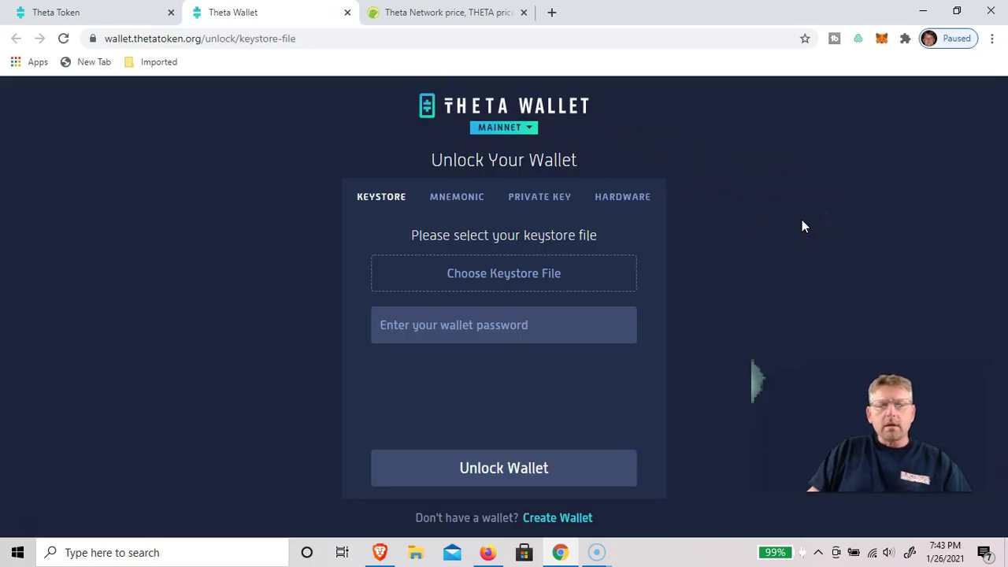
left_click(798, 229)
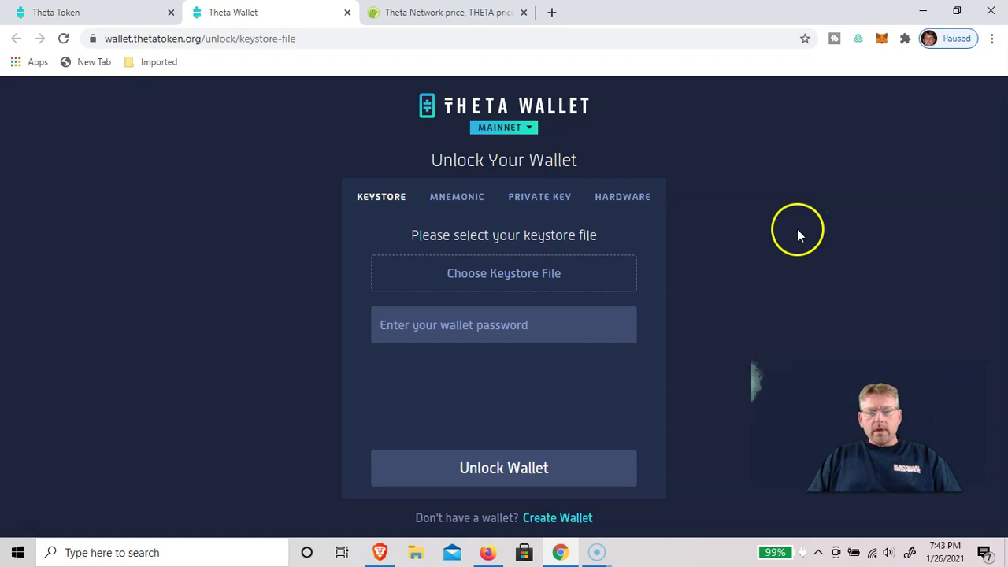
left_click(560, 520)
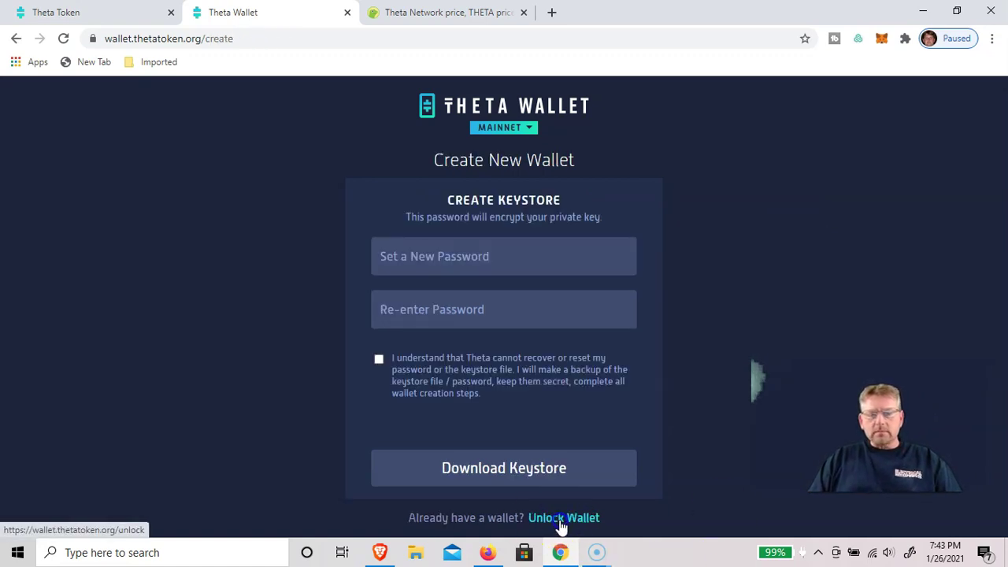
- Set and confirm a new wallet password, accept the backup acknowledgement, and download the keystore file
left_click(446, 256)
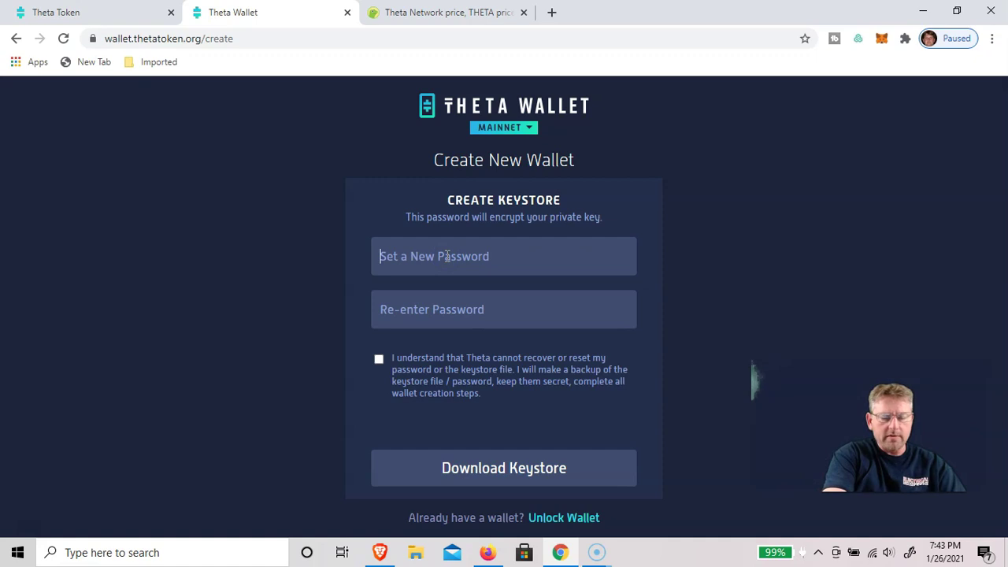
type("••••")
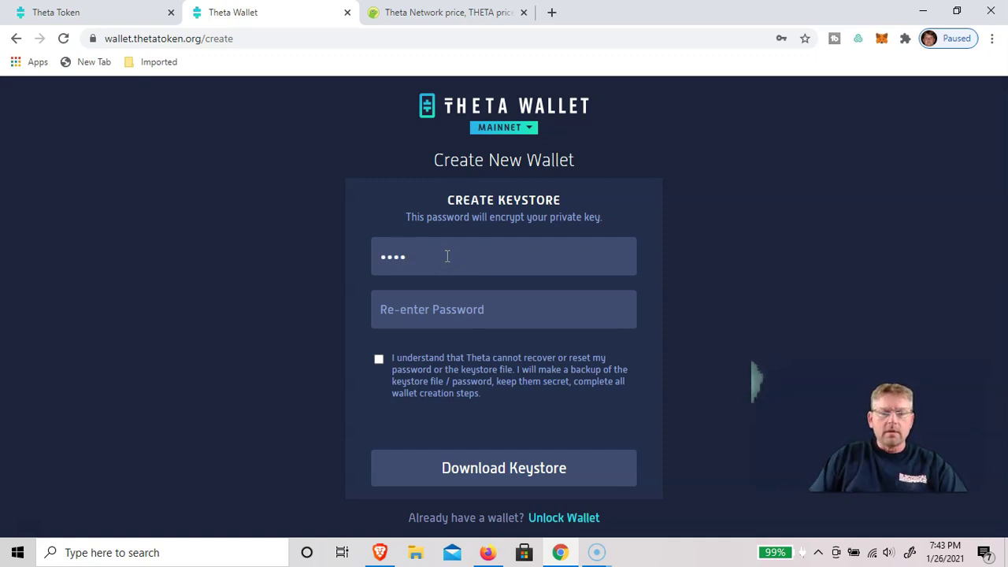
left_click(428, 307)
type("••")
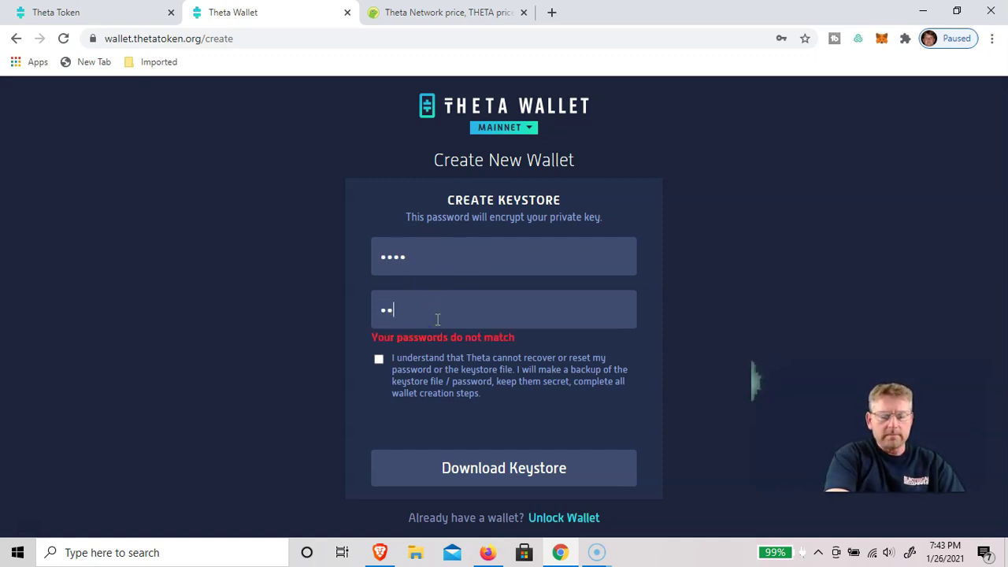
type("••")
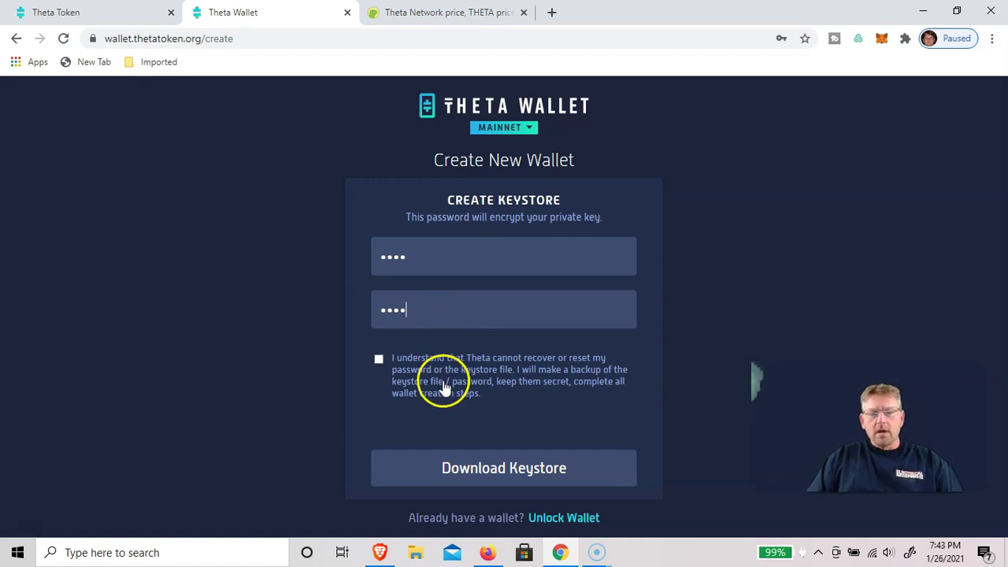
left_click(378, 360)
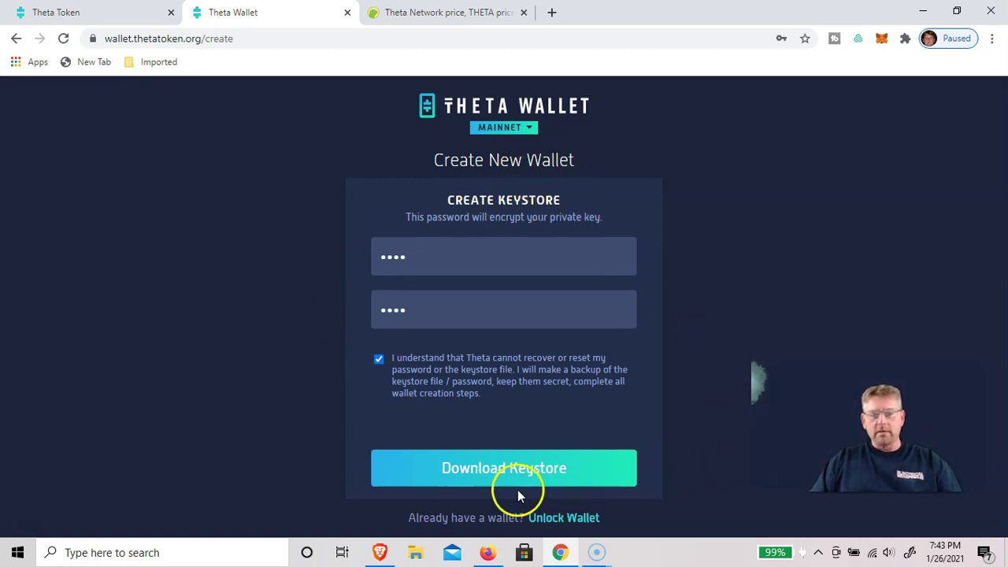
left_click(498, 472)
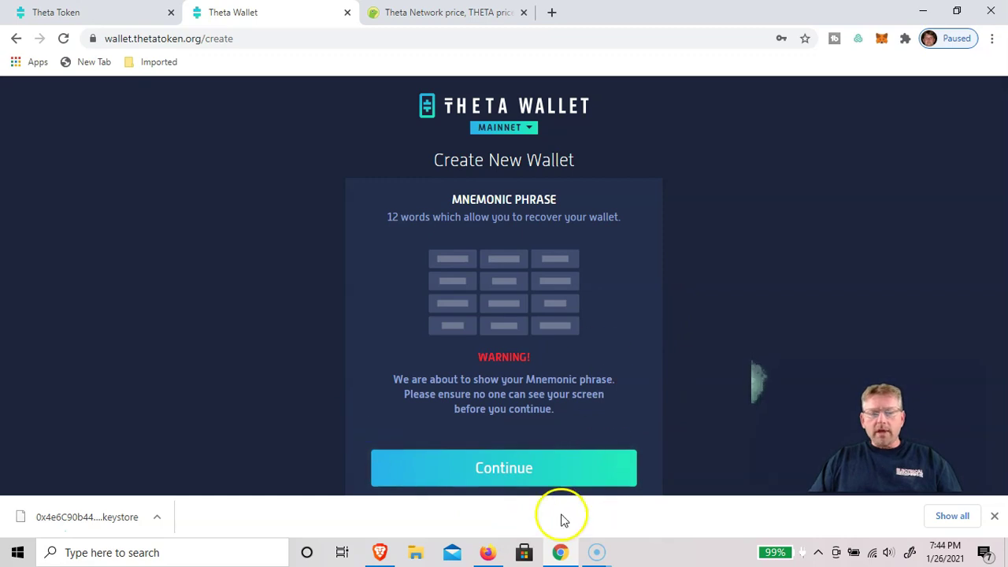
- Reveal the 12-word mnemonic phrase, select it for backup, and finish creating the wallet
left_click(508, 477)
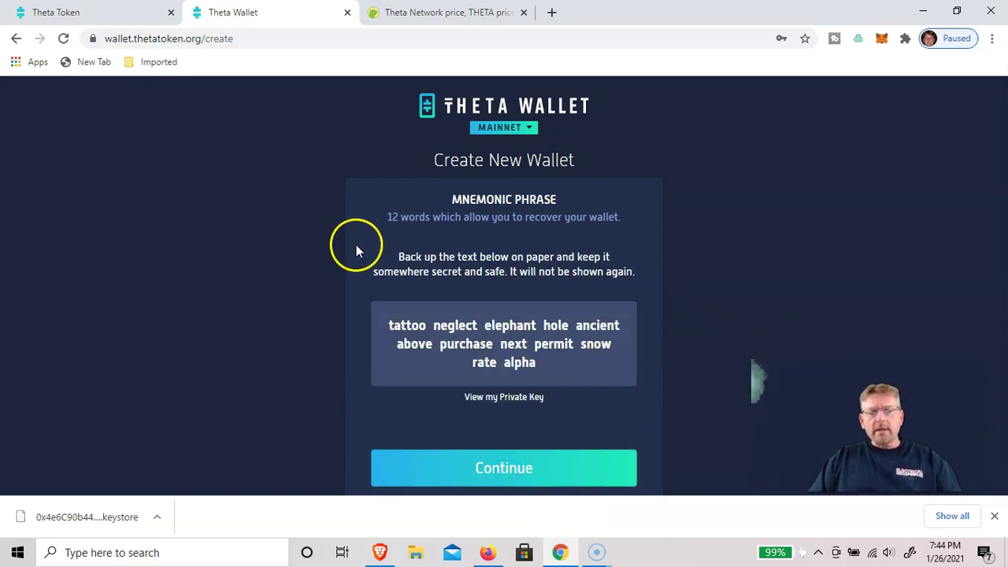
left_click_drag(554, 373, 370, 329)
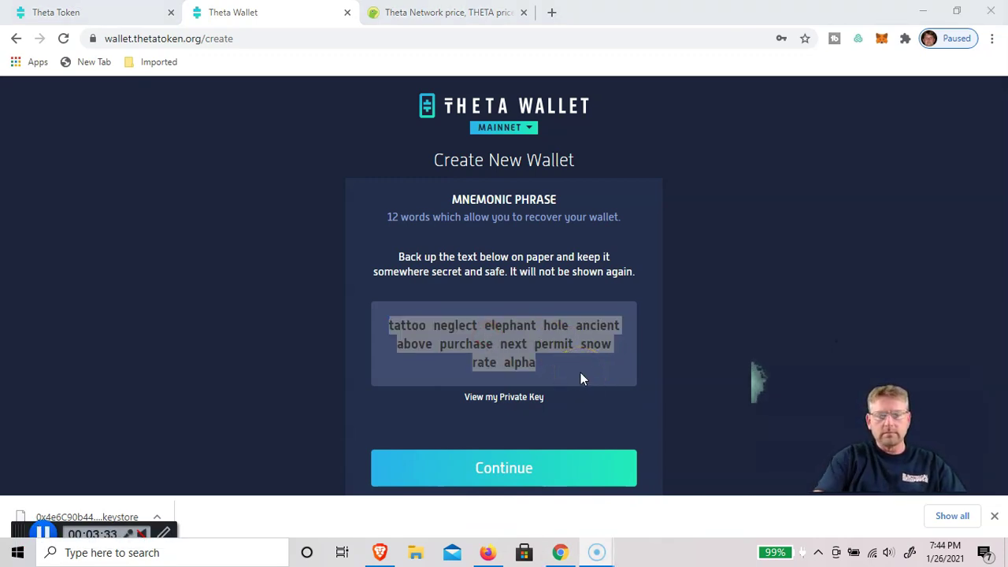
left_click(498, 478)
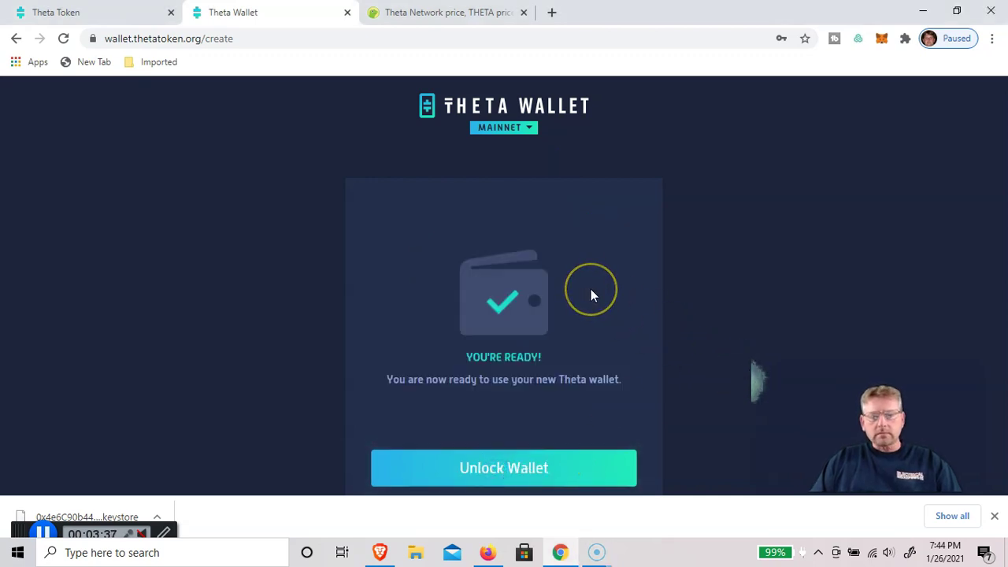
- Unlock the new wallet with the downloaded keystore file and the wallet password, declining to save the password in the browser
left_click(498, 476)
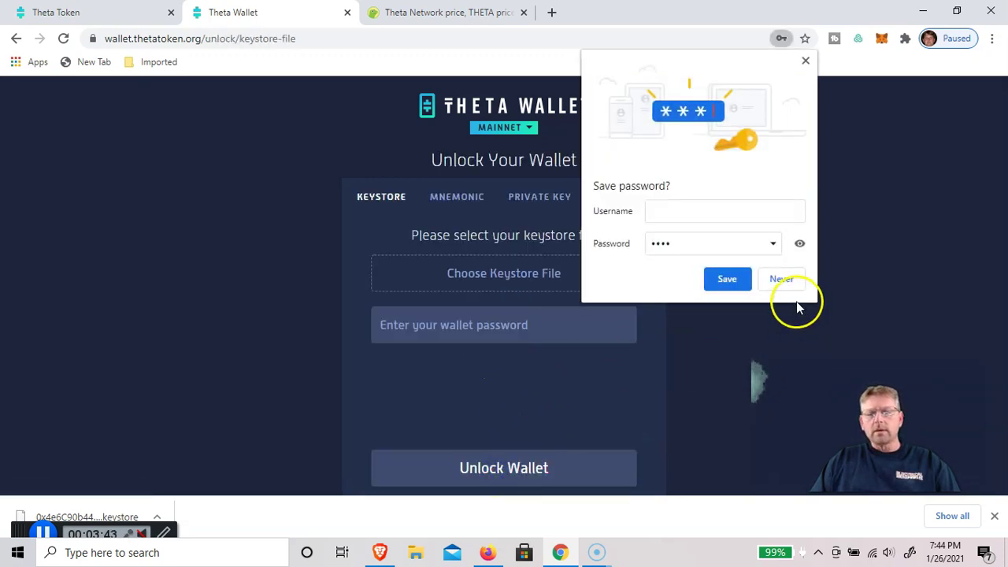
left_click(780, 279)
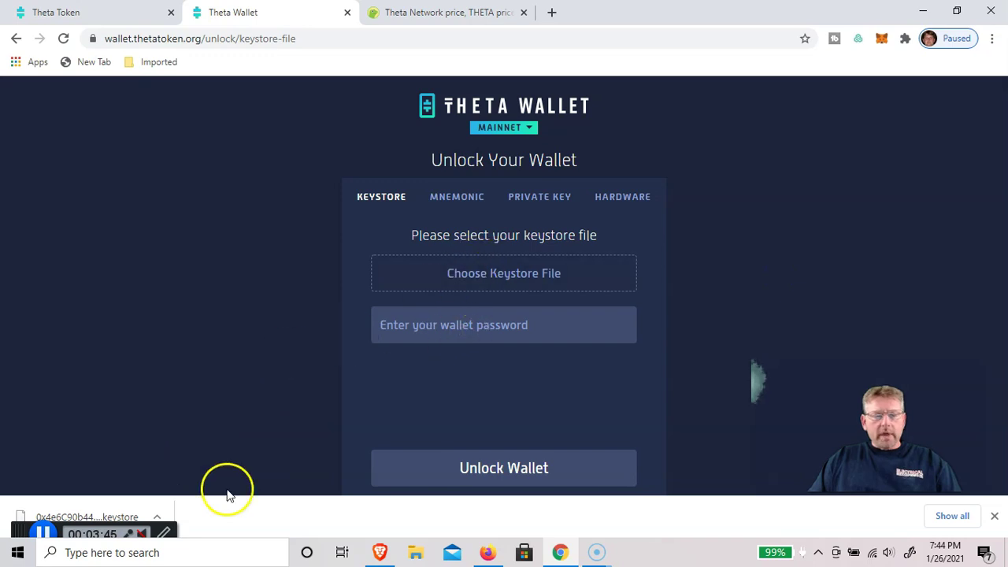
left_click_drag(47, 513, 496, 286)
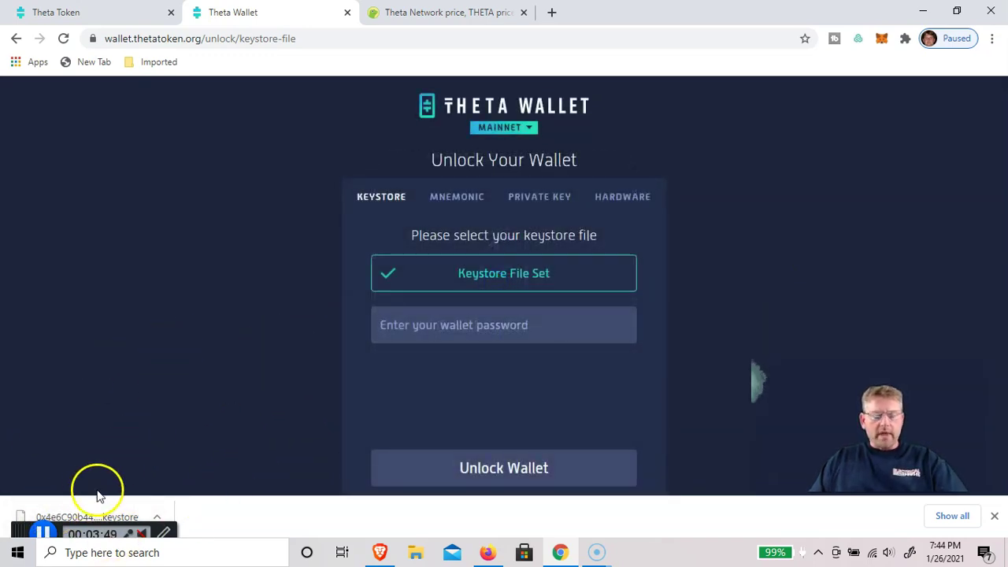
left_click(451, 332)
type("••••")
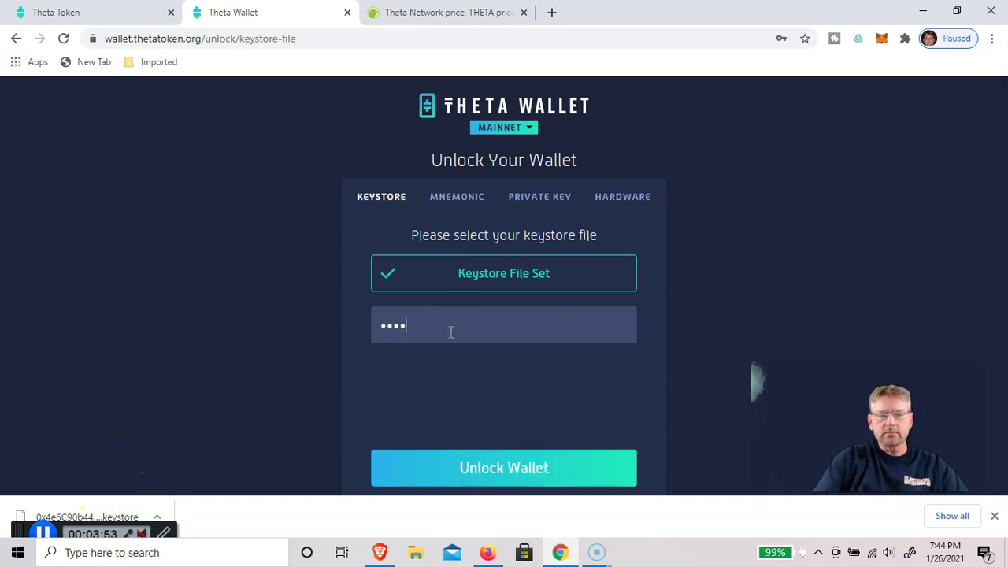
left_click(486, 466)
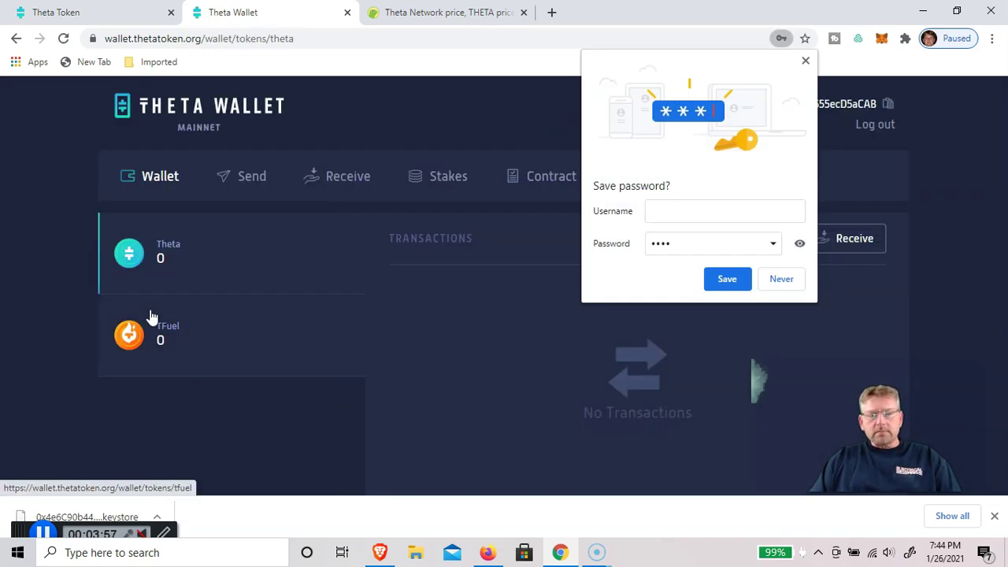
left_click(795, 285)
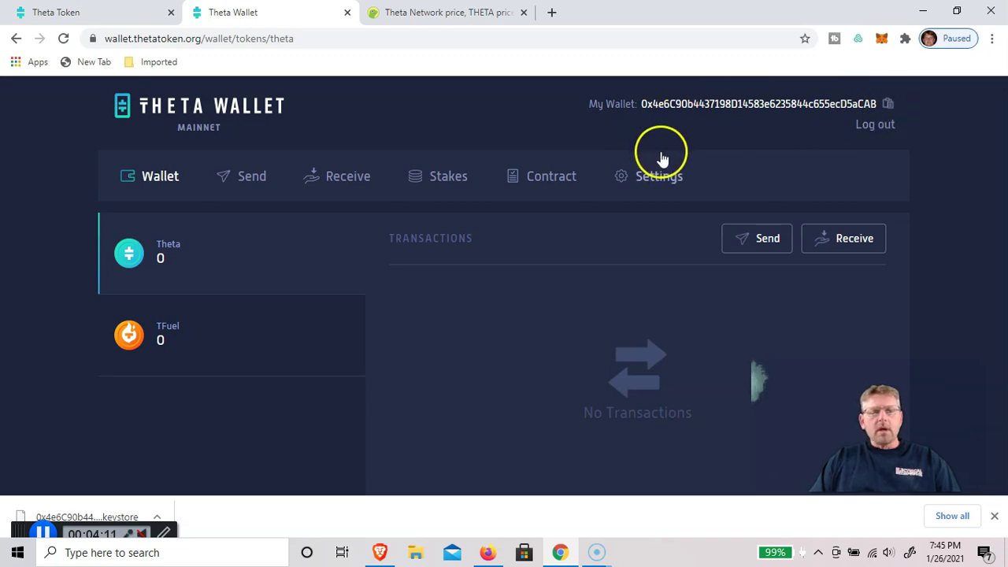
- Locate the Theta Edge Node download section on the Theta Token homepage and bring up the running Theta Edge Node Setup window
left_click(62, 11)
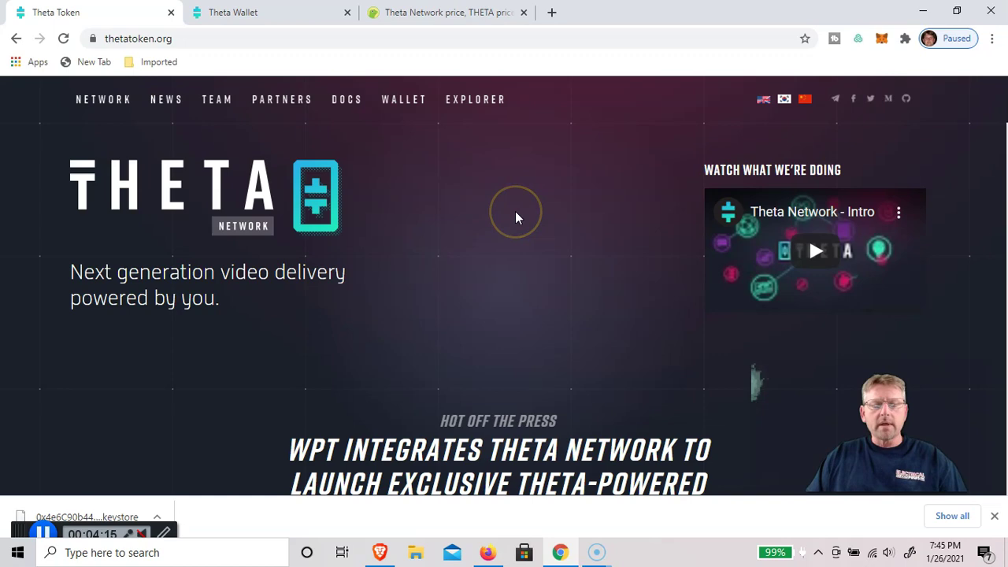
scroll(515, 211, "down", 8)
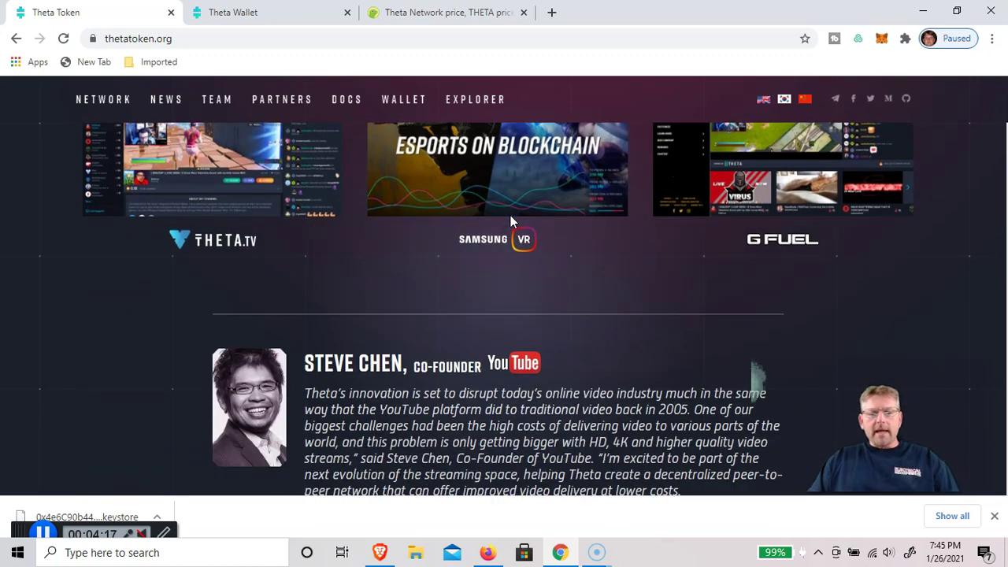
scroll(510, 217, "down", 9)
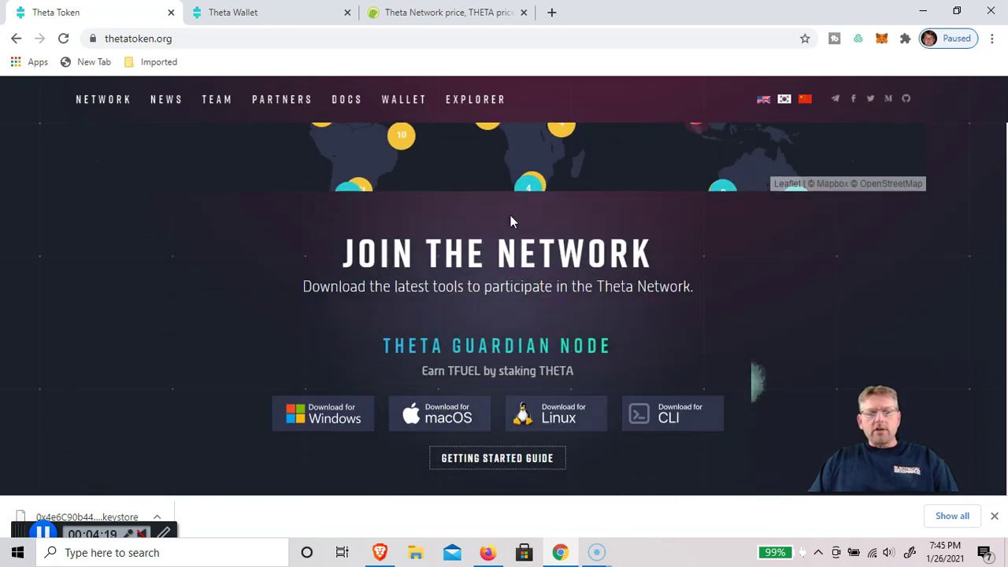
scroll(510, 218, "down", 3)
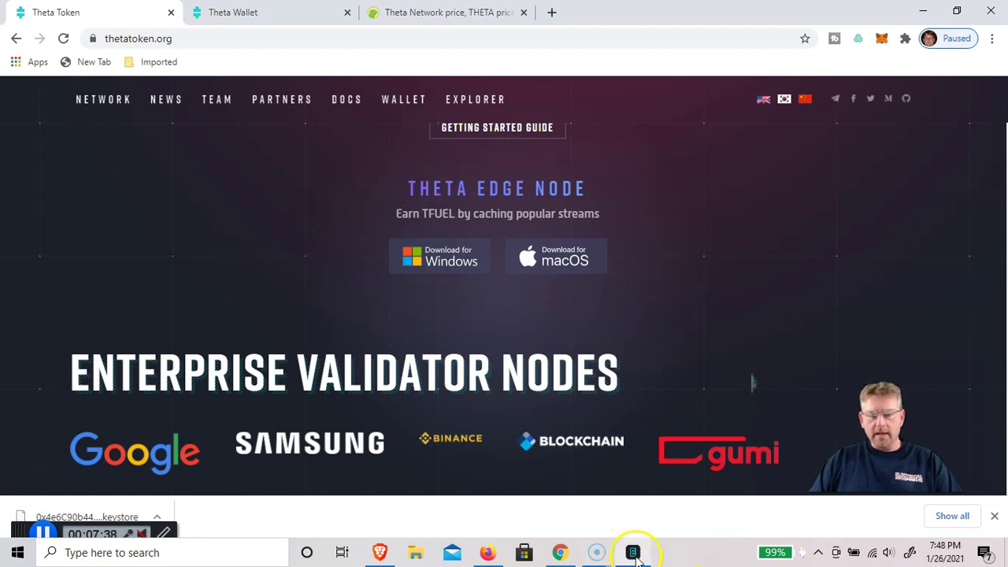
mouse_move(634, 555)
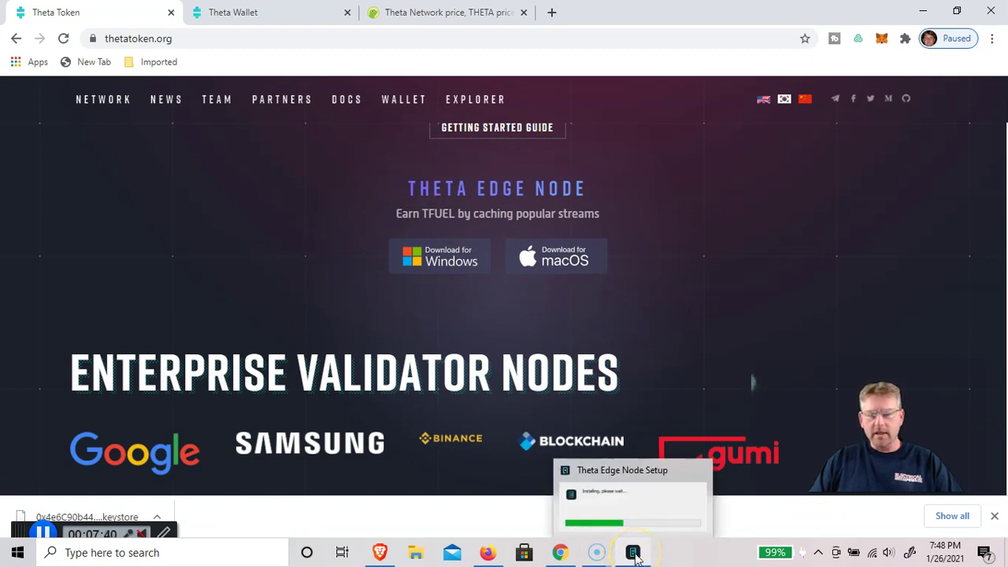
left_click(633, 554)
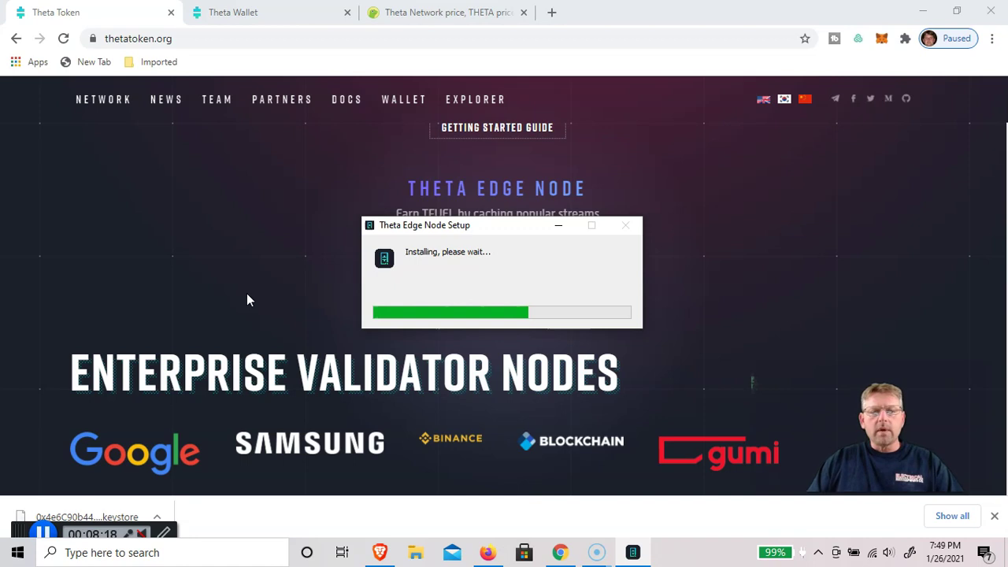
- Switch to the Theta Network page on CoinGecko and examine THETA's market stats and one-year price chart
left_click(455, 16)
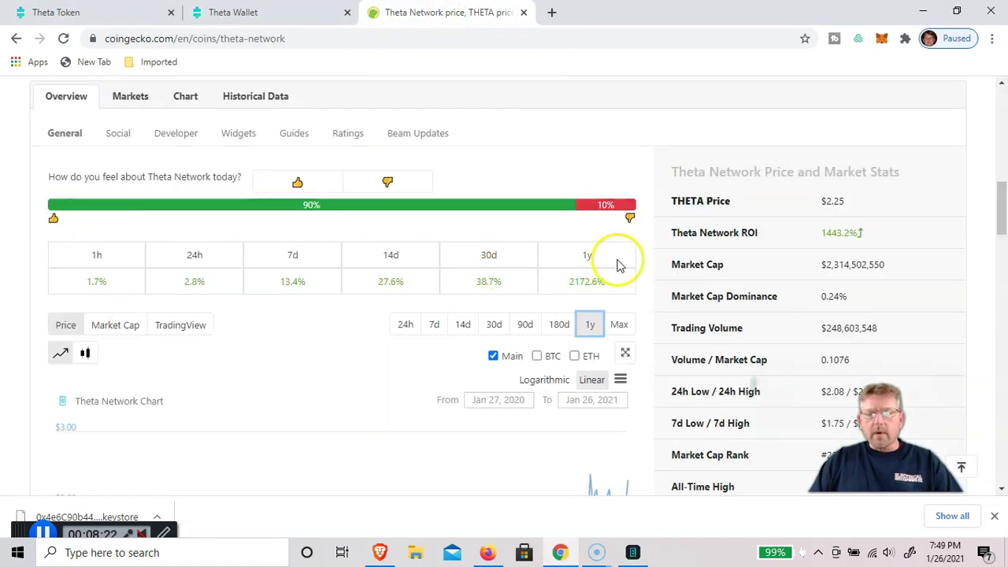
scroll(681, 263, "down", 1)
scroll(681, 263, "up", 3)
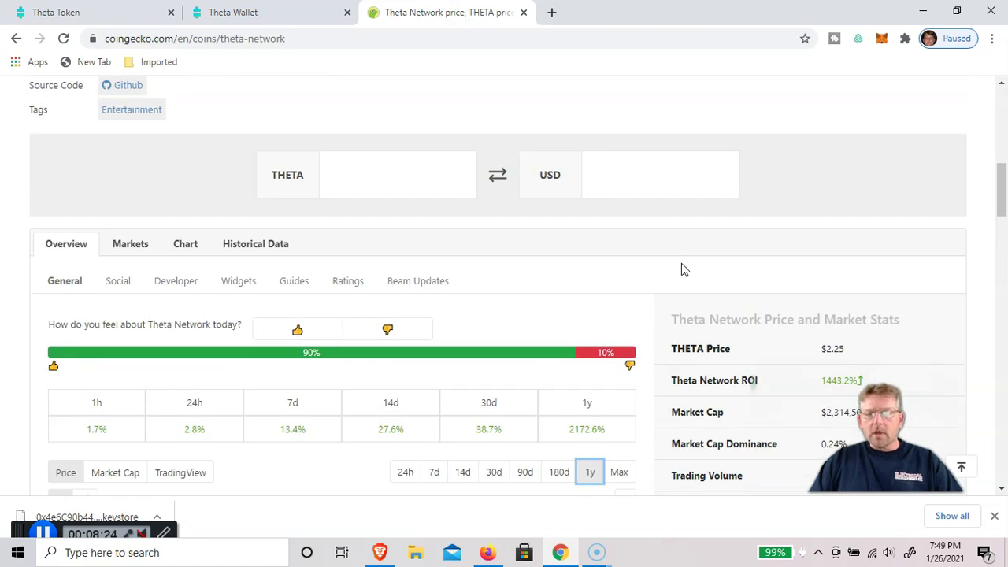
scroll(684, 269, "down", 6)
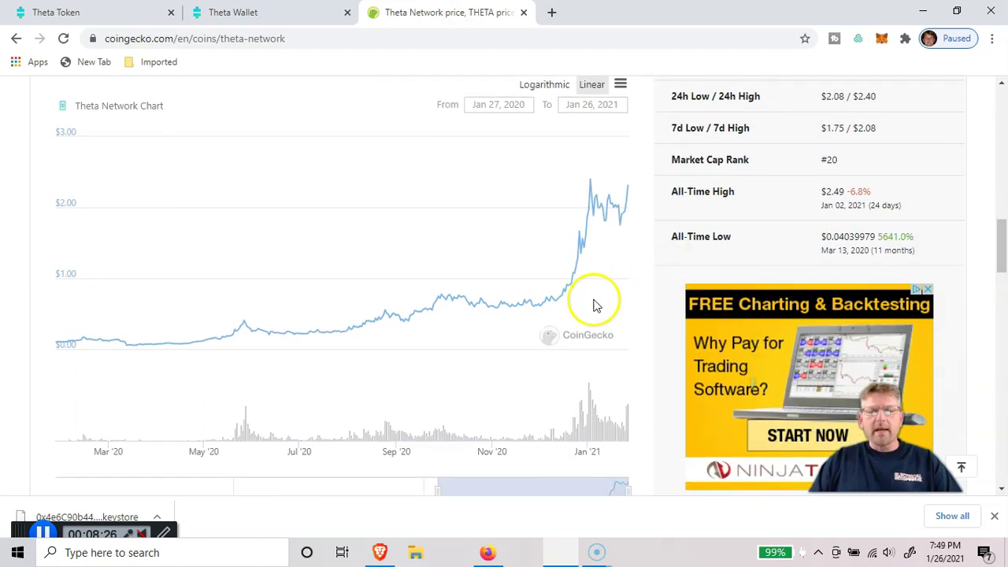
scroll(328, 337, "up", 2)
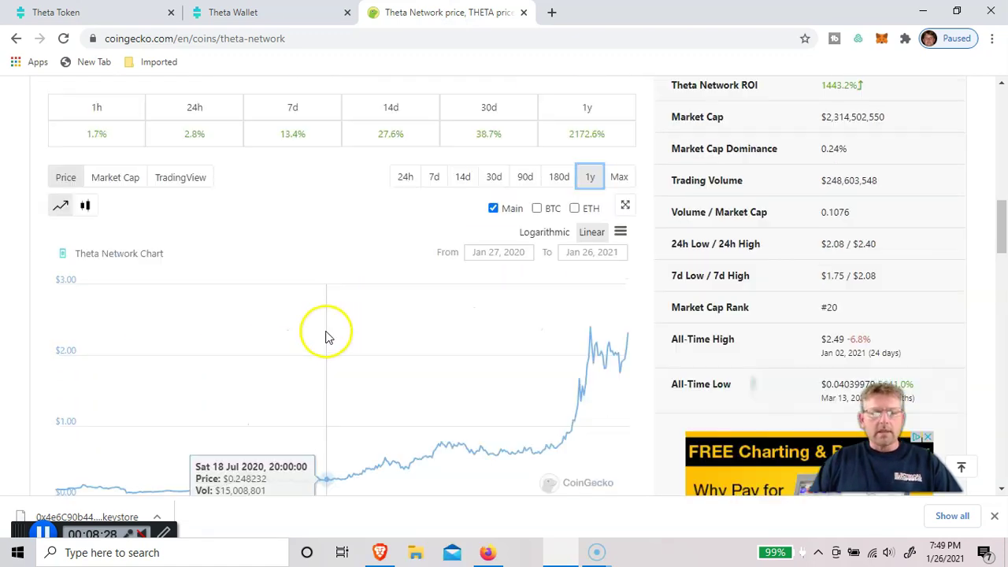
scroll(391, 424, "down", 1)
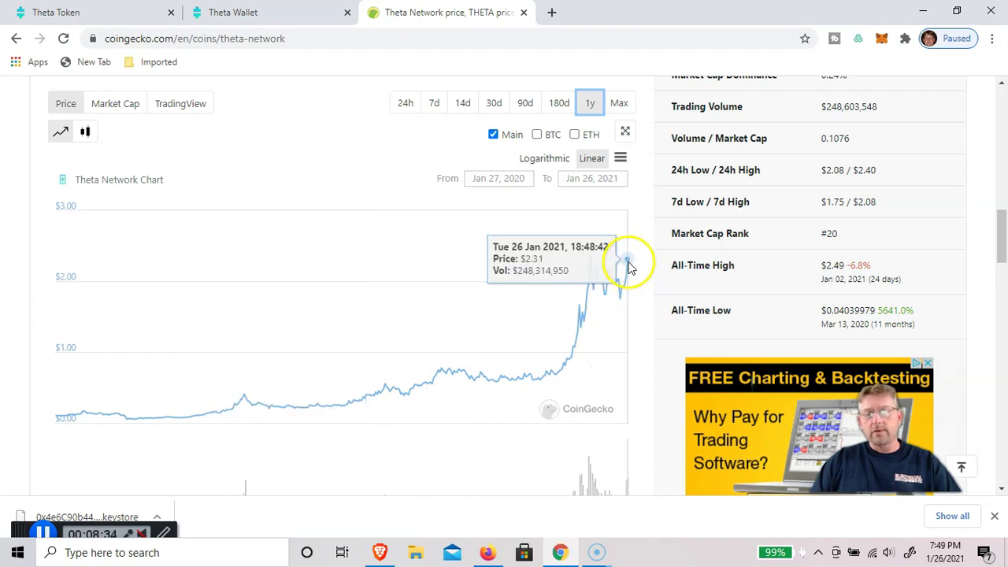
scroll(563, 323, "up", 8)
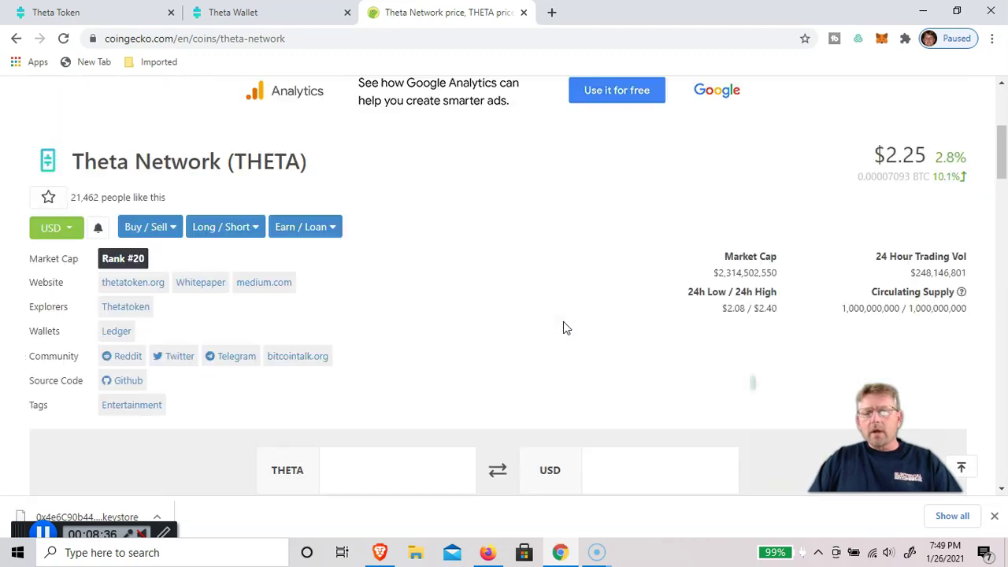
scroll(563, 323, "up", 4)
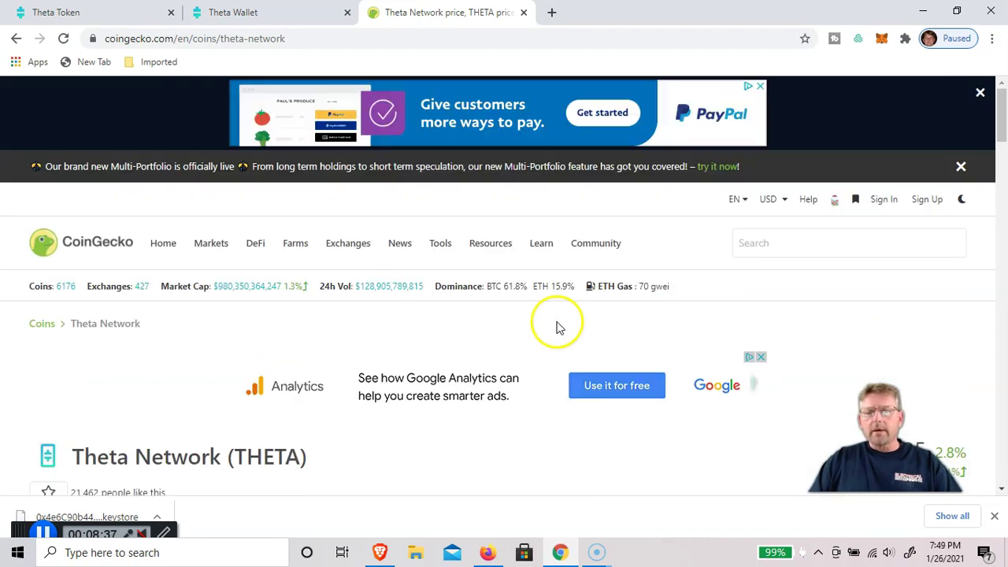
- Search CoinGecko for "tfue" and look through the coin page's price and market statistics
left_click(799, 245)
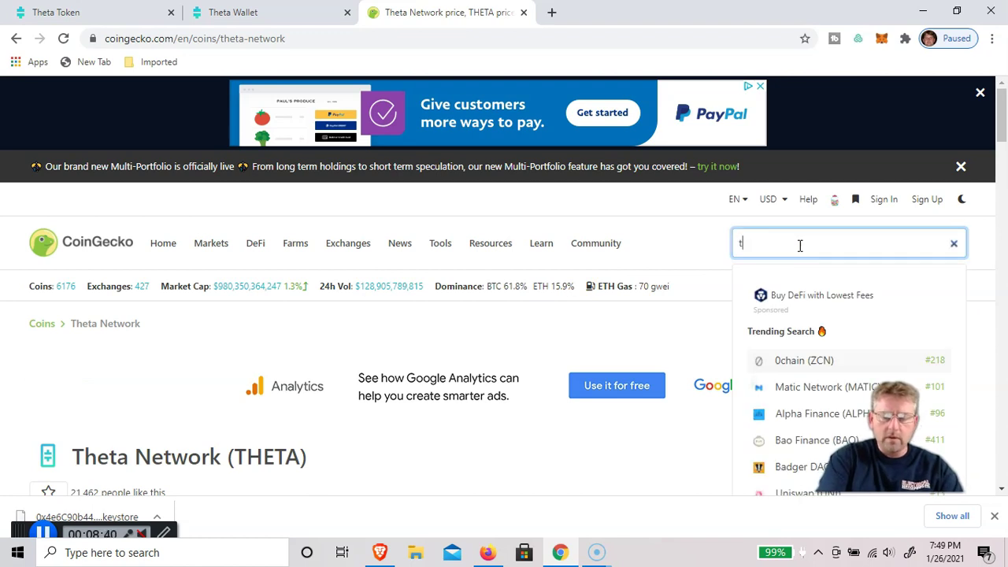
type("tfue")
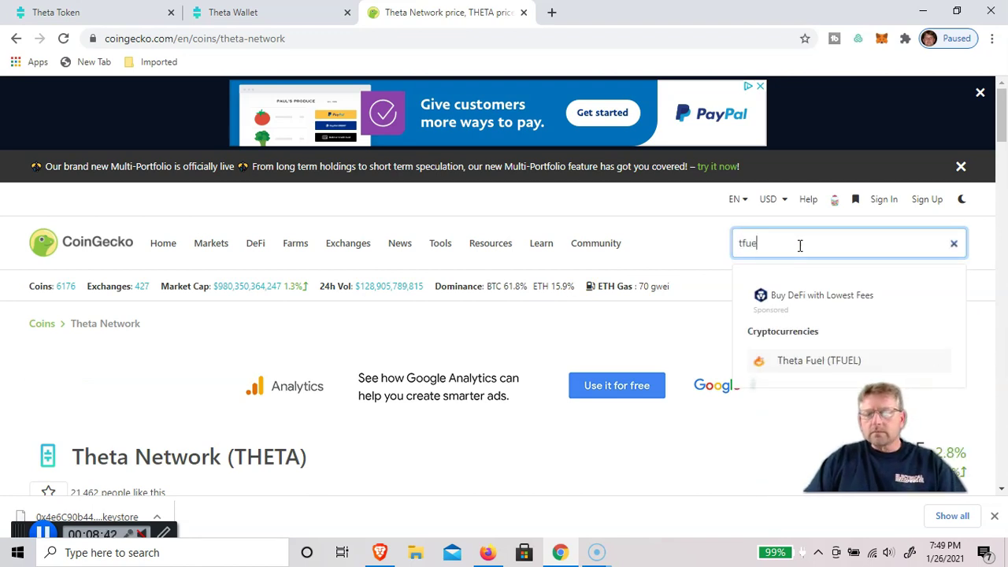
left_click(833, 298)
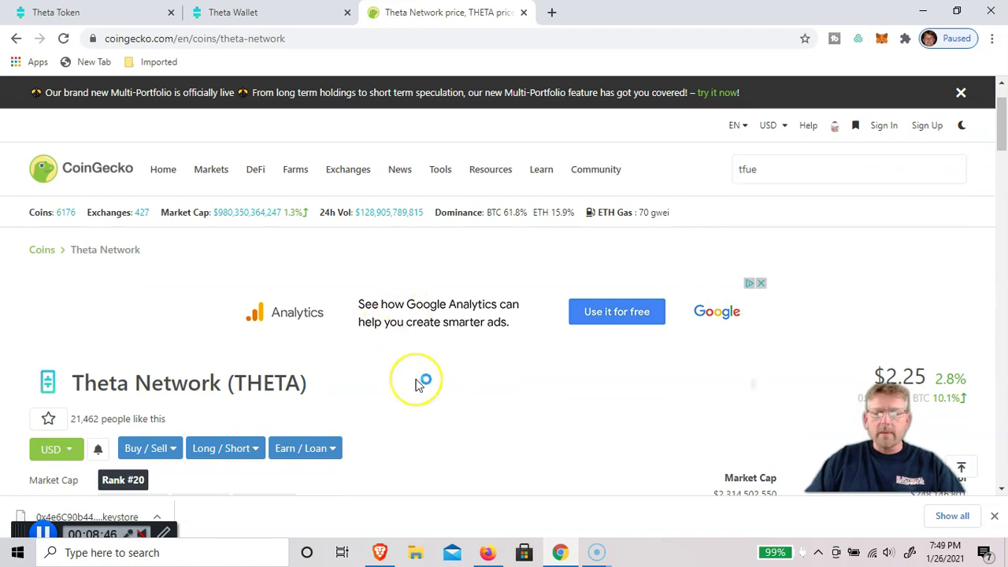
scroll(417, 384, "down", 5)
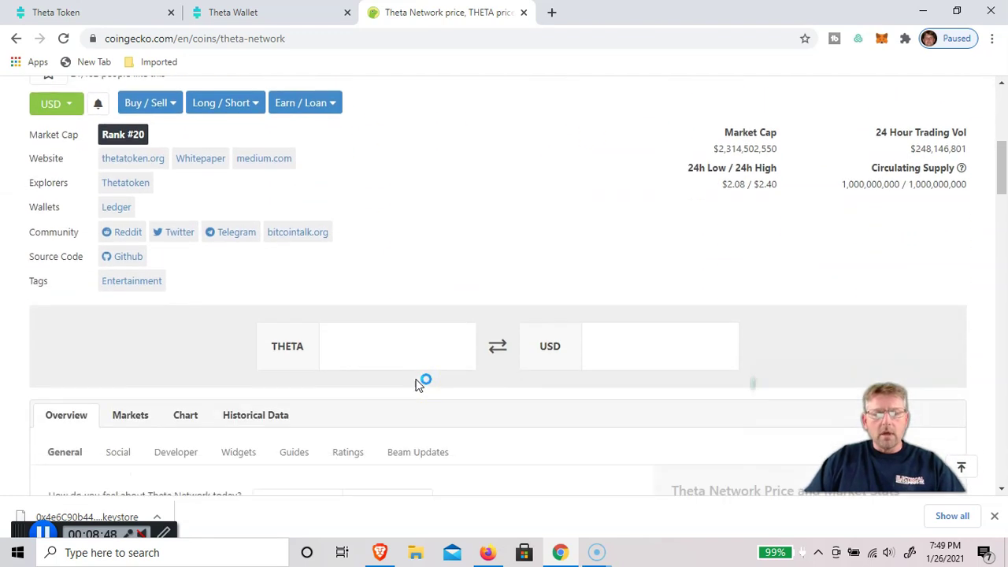
scroll(417, 384, "down", 4)
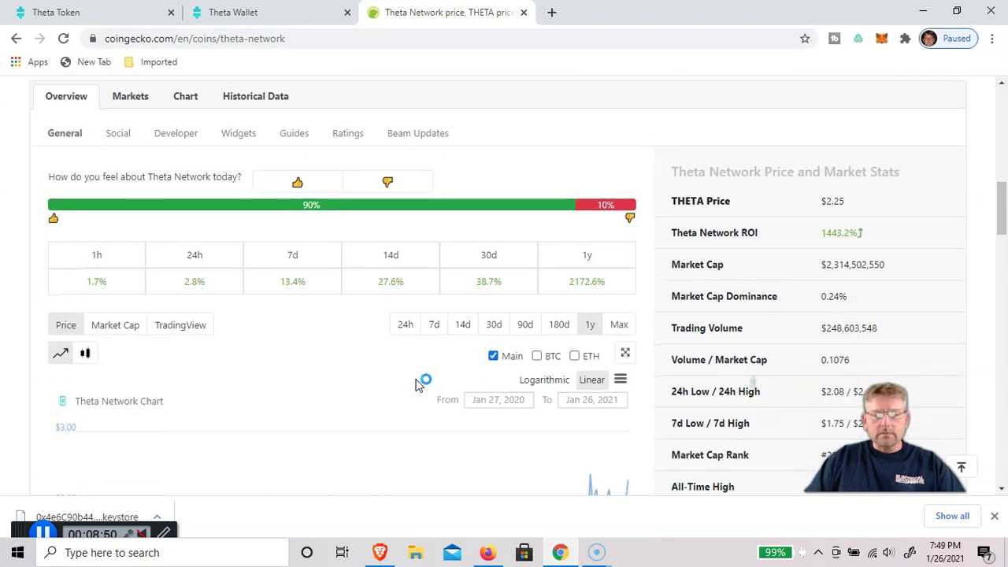
scroll(419, 383, "up", 3)
scroll(418, 383, "up", 3)
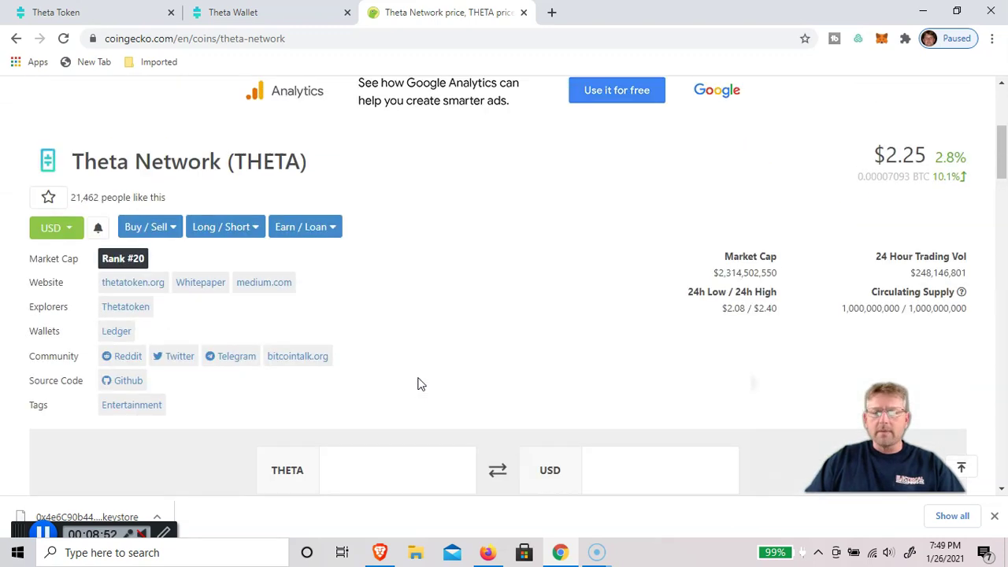
scroll(420, 384, "down", 2)
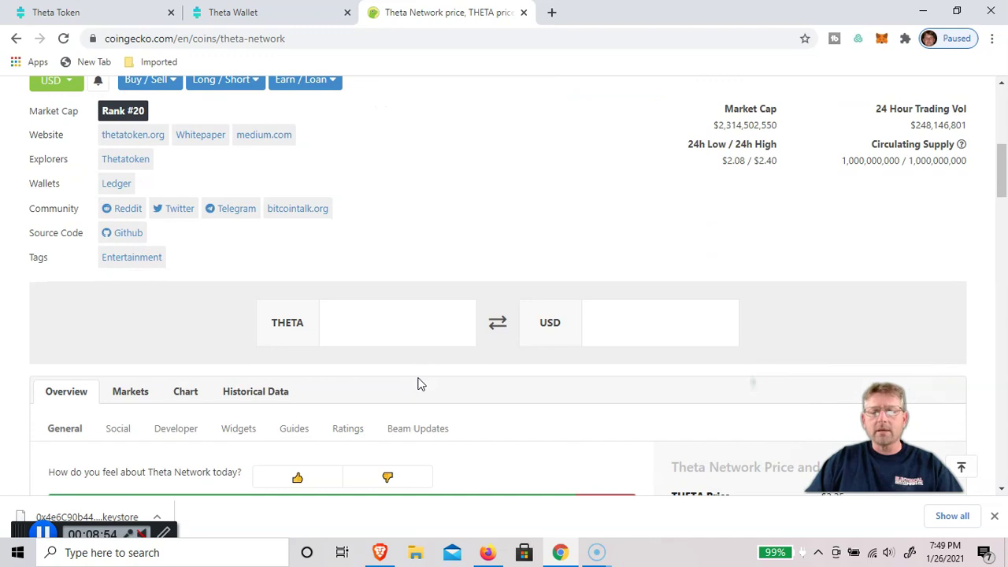
scroll(418, 383, "down", 3)
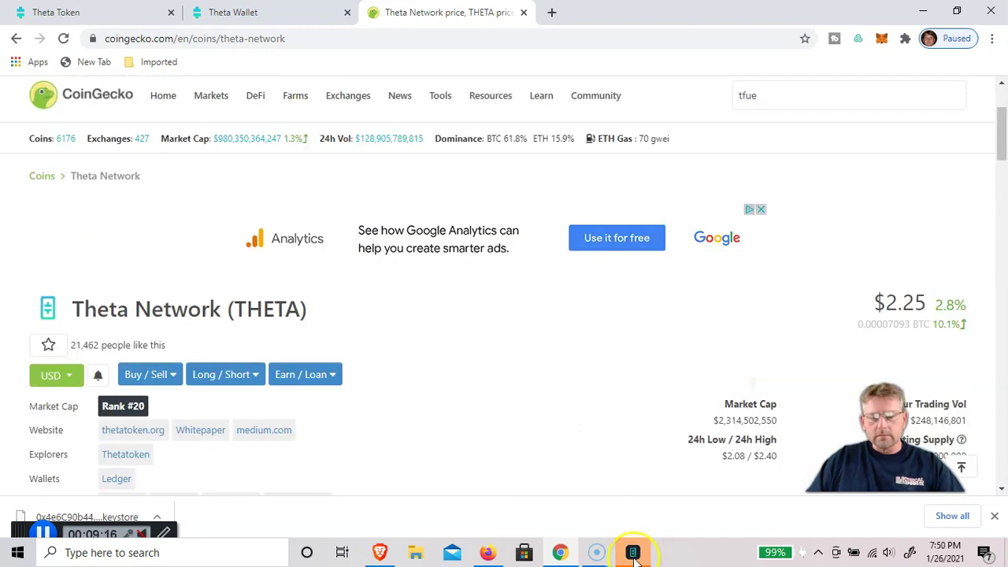
- Return to the Theta Token site, check the earnings address form in the Theta Edge Node app, and minimize the app
mouse_move(634, 557)
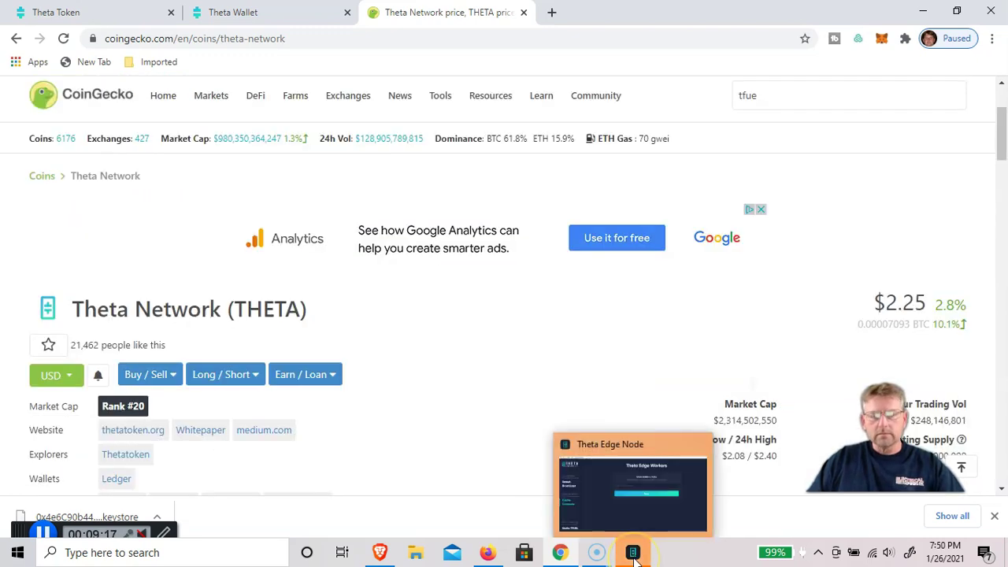
left_click(79, 15)
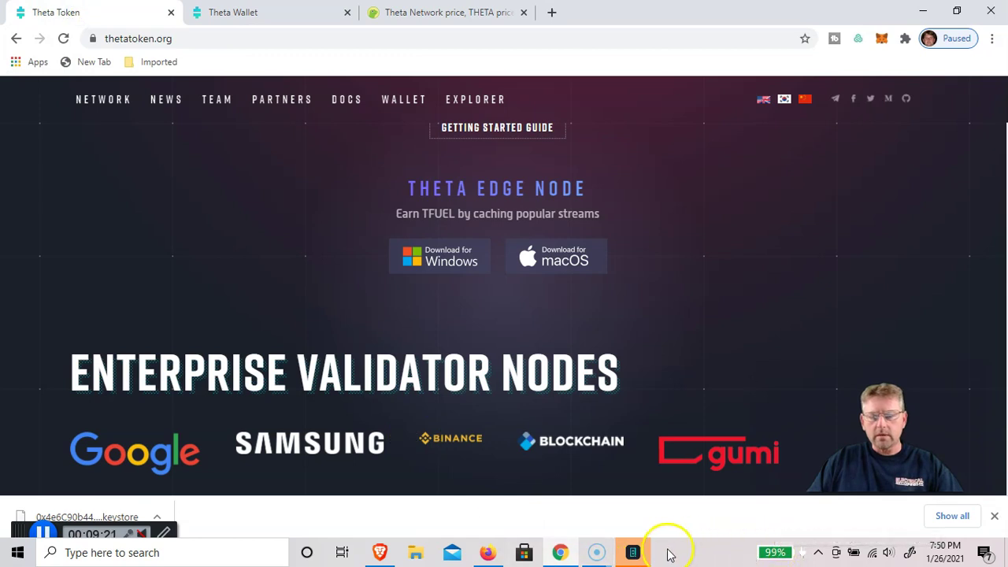
left_click(634, 554)
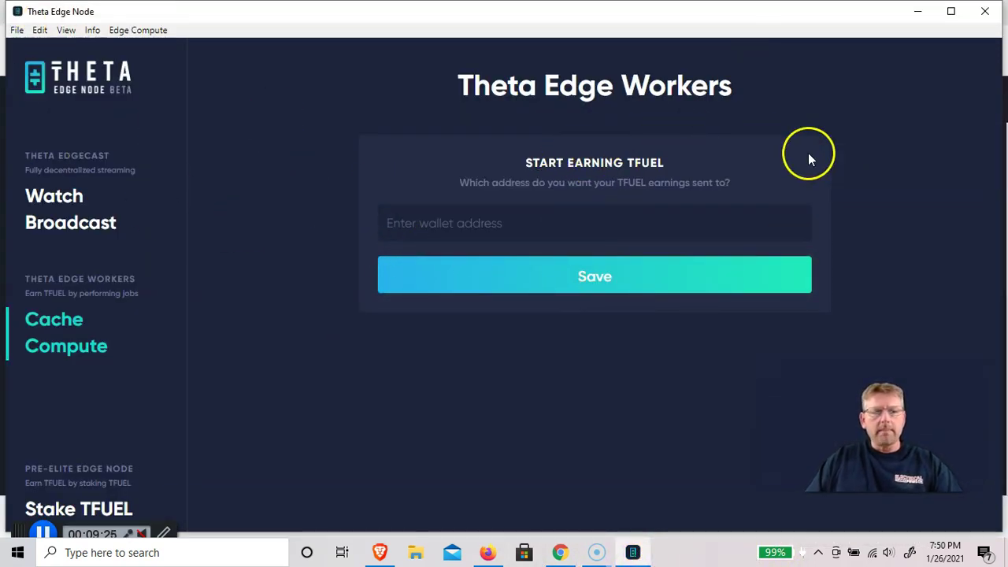
left_click(917, 11)
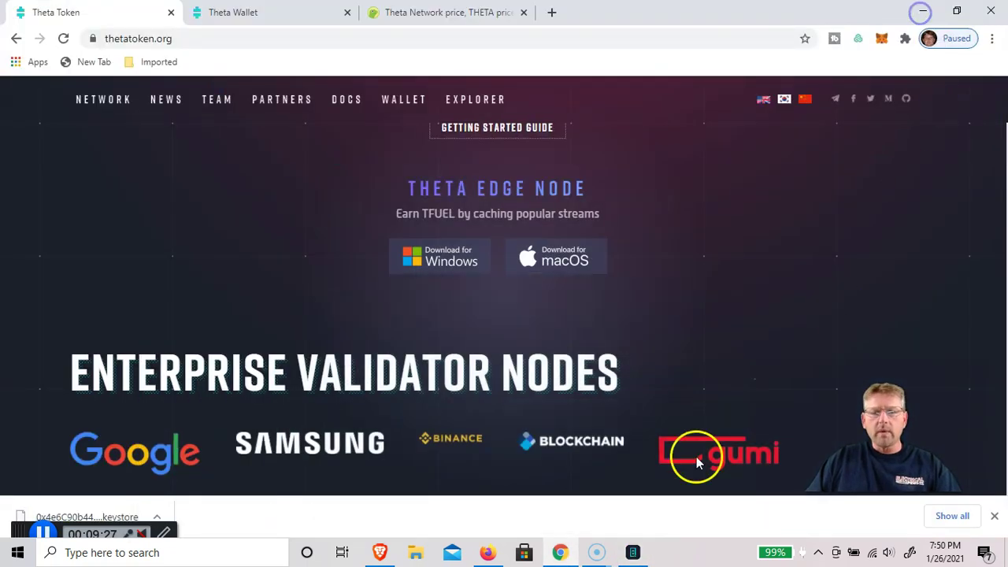
- Copy the wallet address from Theta Wallet and save it as the TFUEL earnings address in the Theta Edge Node app
left_click(275, 24)
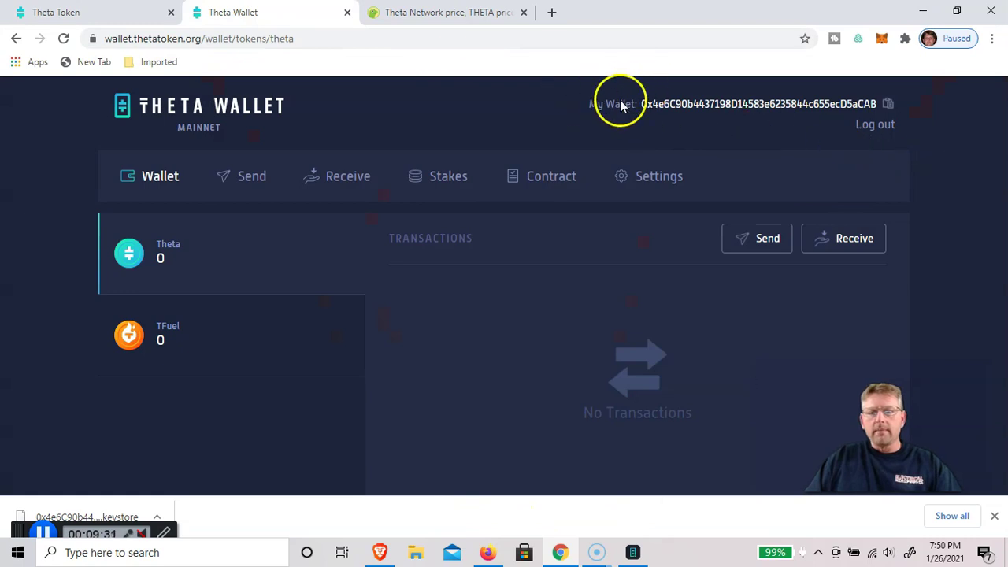
left_click(888, 105)
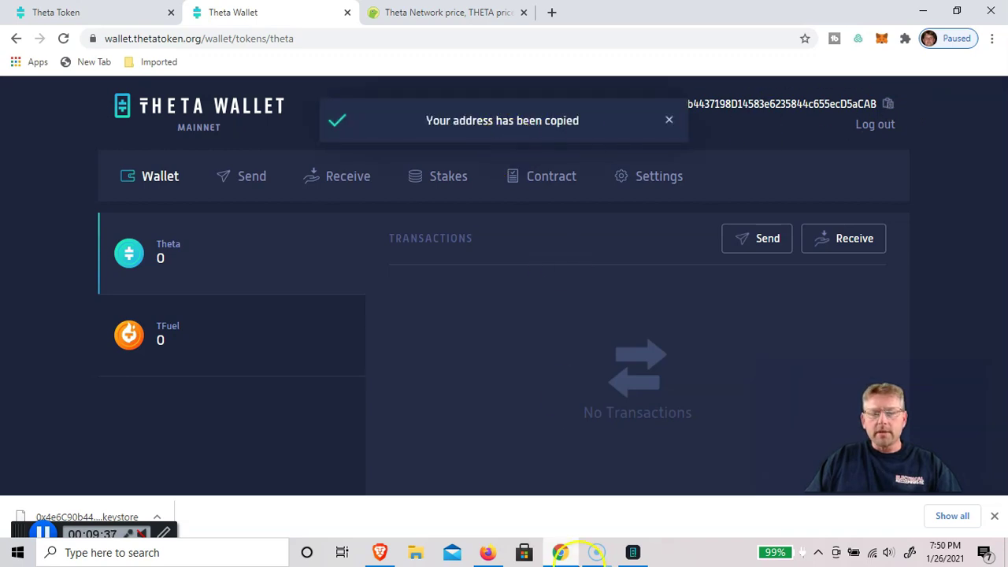
left_click(634, 553)
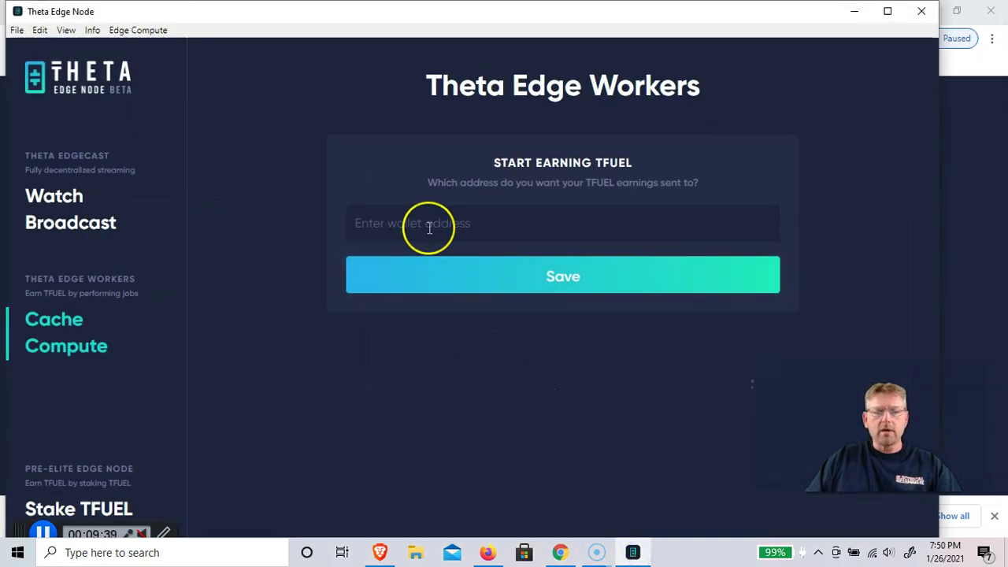
left_click(429, 228)
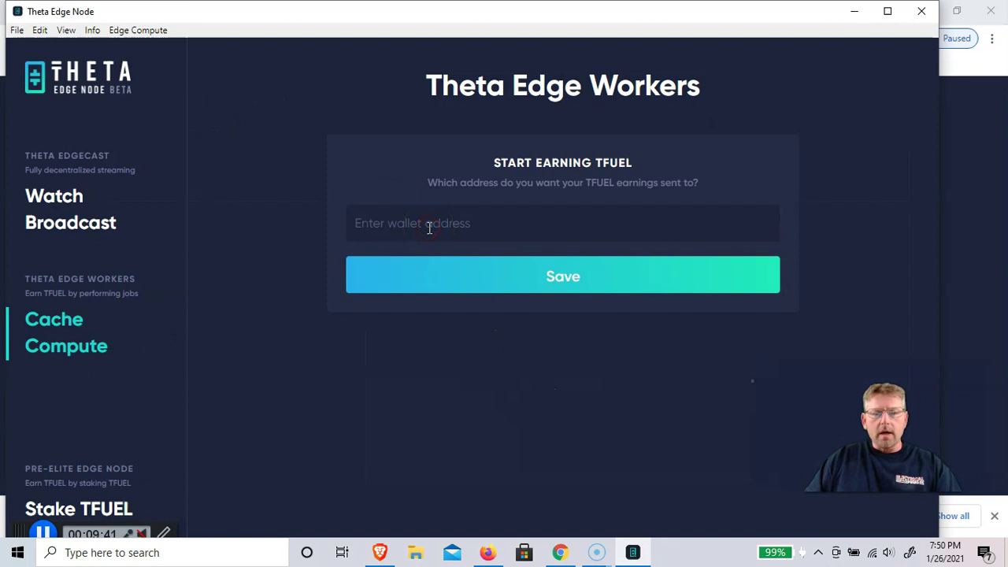
key("ctrl+v")
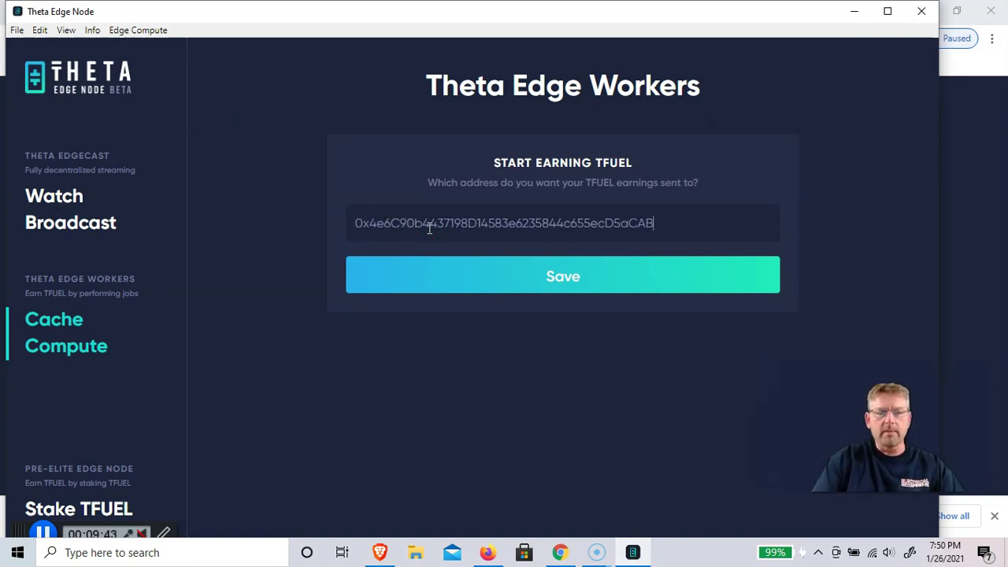
left_click(558, 284)
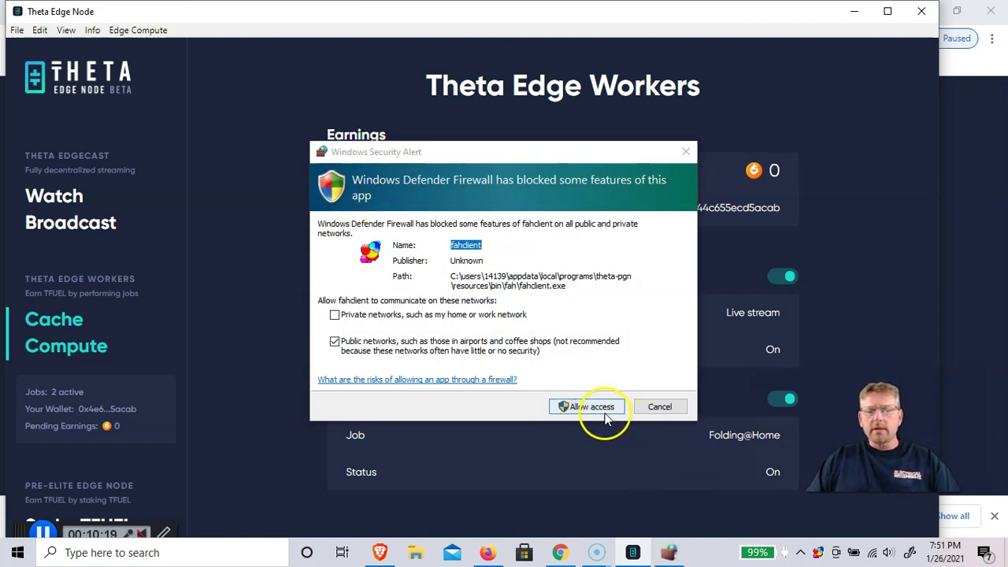
- Allow fahclient to communicate on public networks through Windows Defender Firewall
left_click(581, 408)
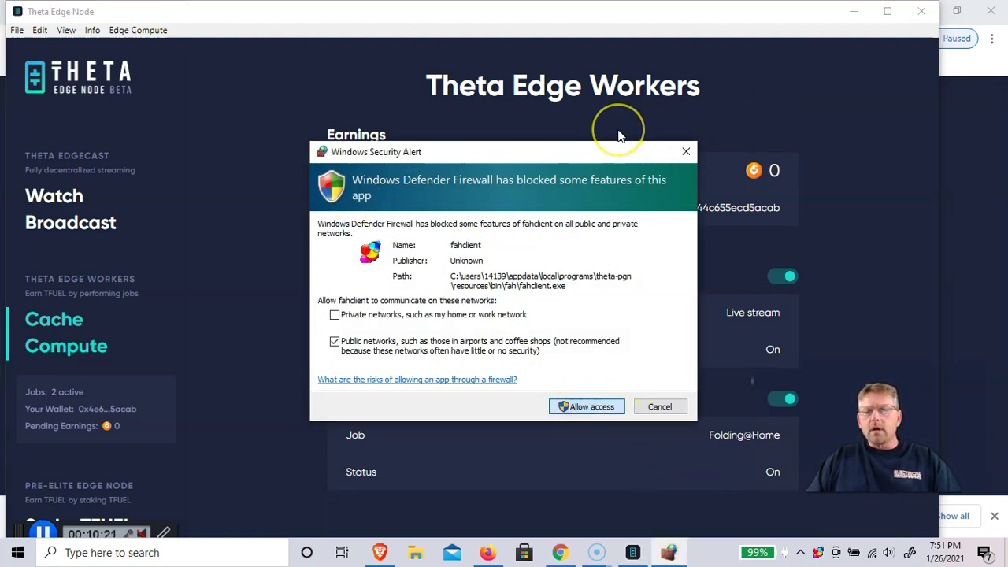
key("Return")
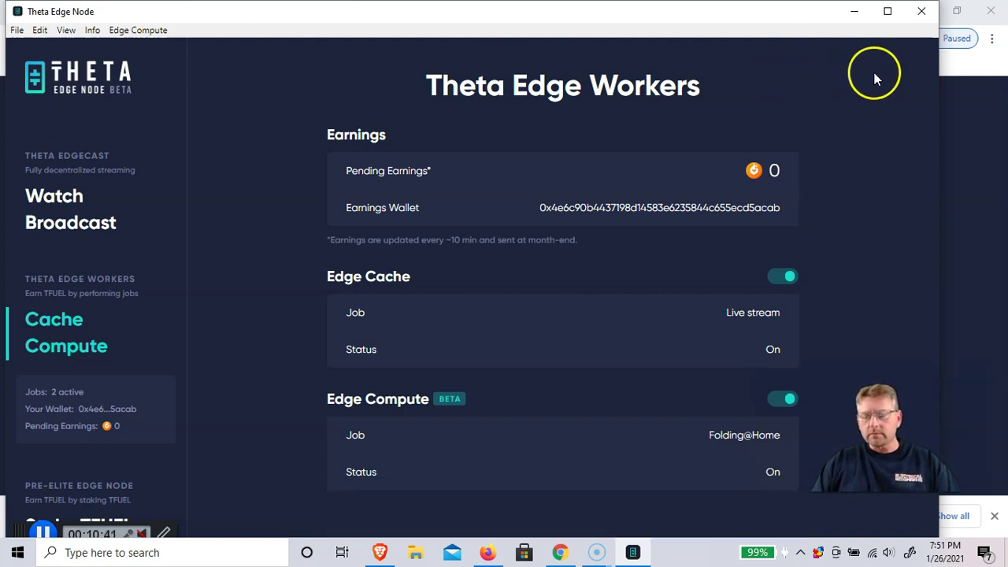
- Close the Theta Edge Node window and return to the Theta Network page on CoinGecko
left_click(922, 14)
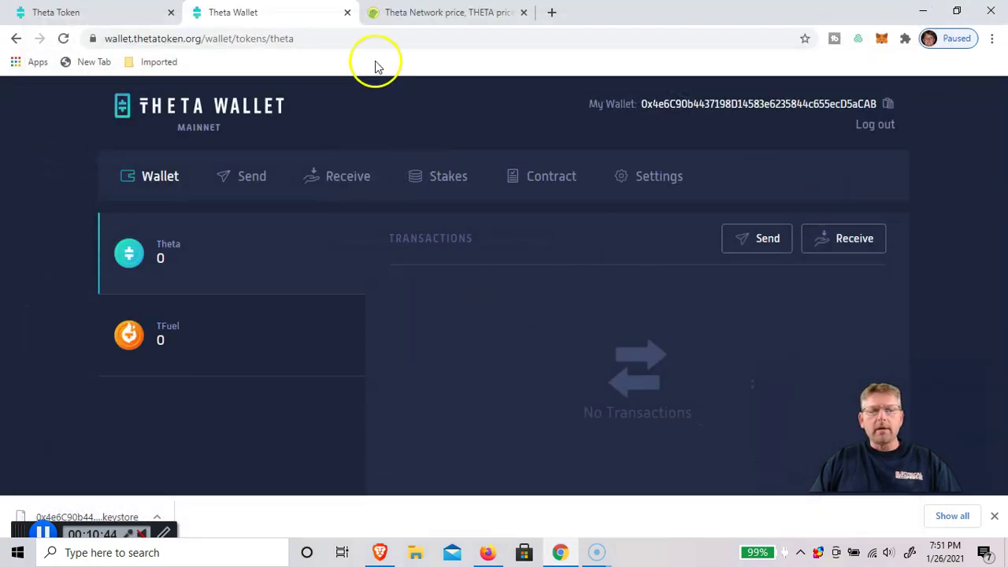
left_click(404, 15)
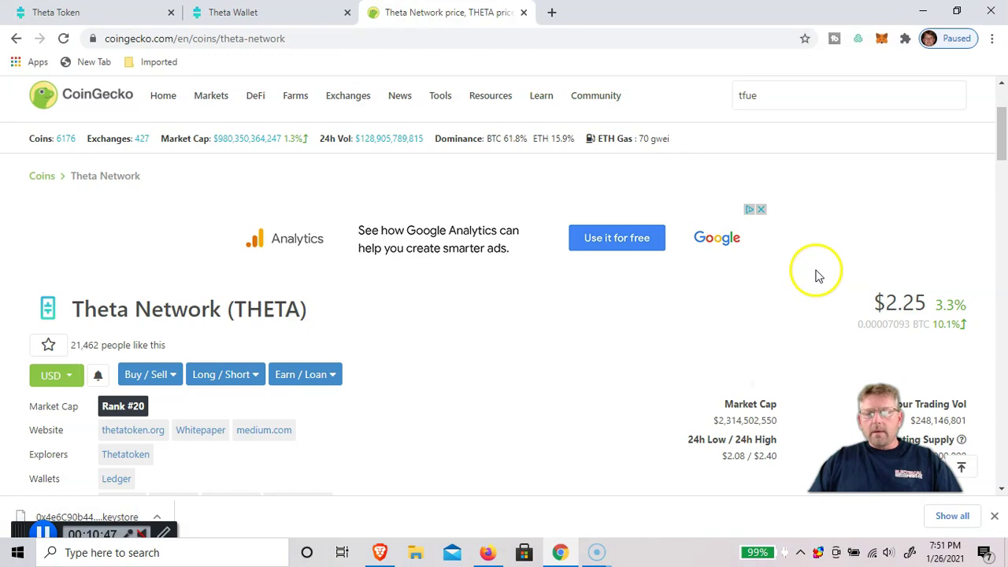
- Search CoinGecko for tfuel and open the Theta Fuel (TFUEL) coin page
left_click(768, 240)
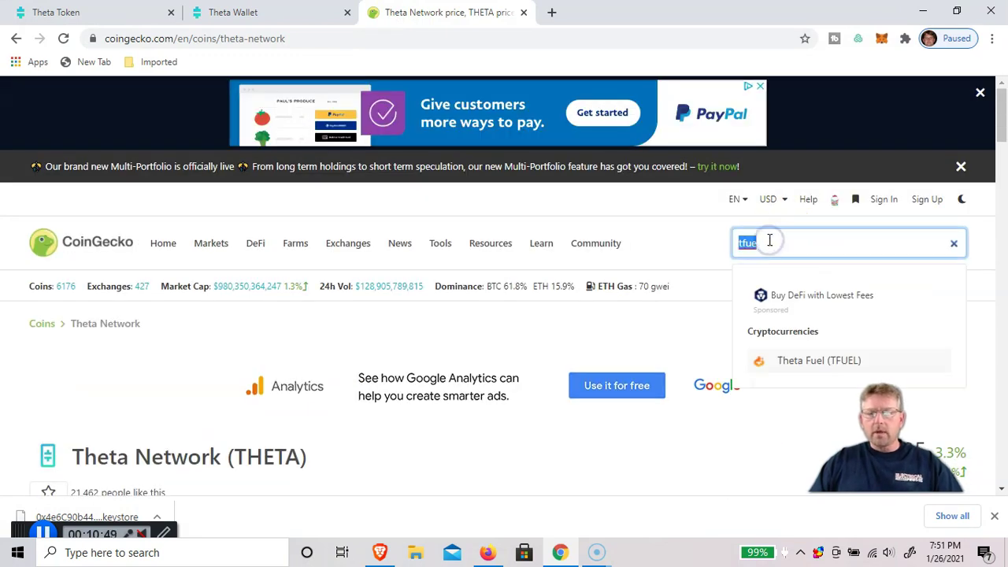
type("t")
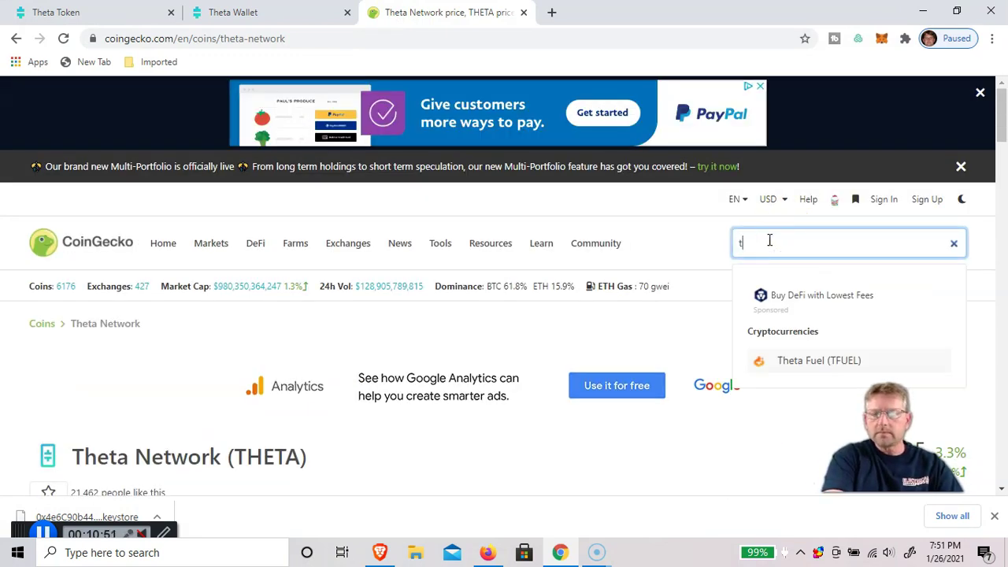
type("f")
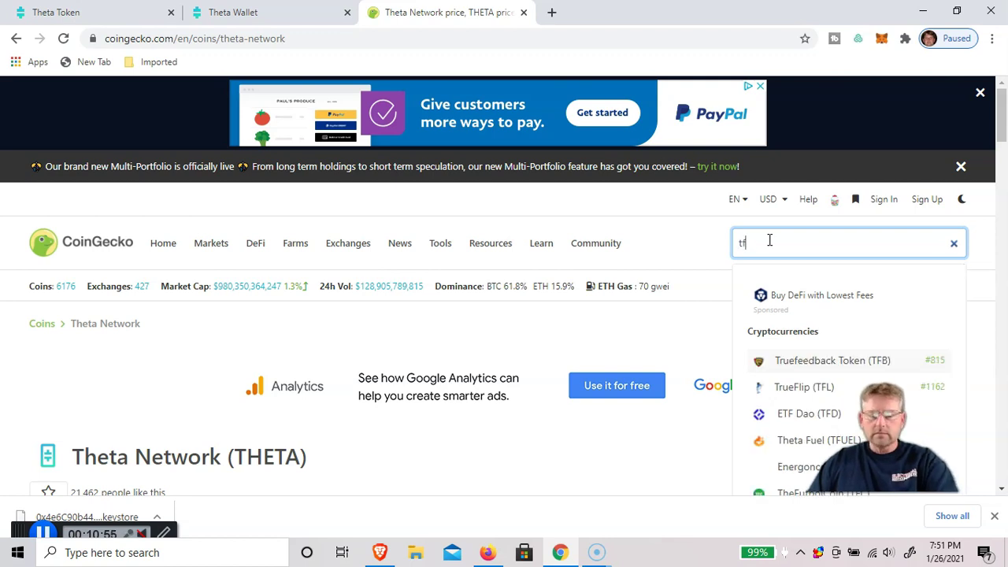
type("uel")
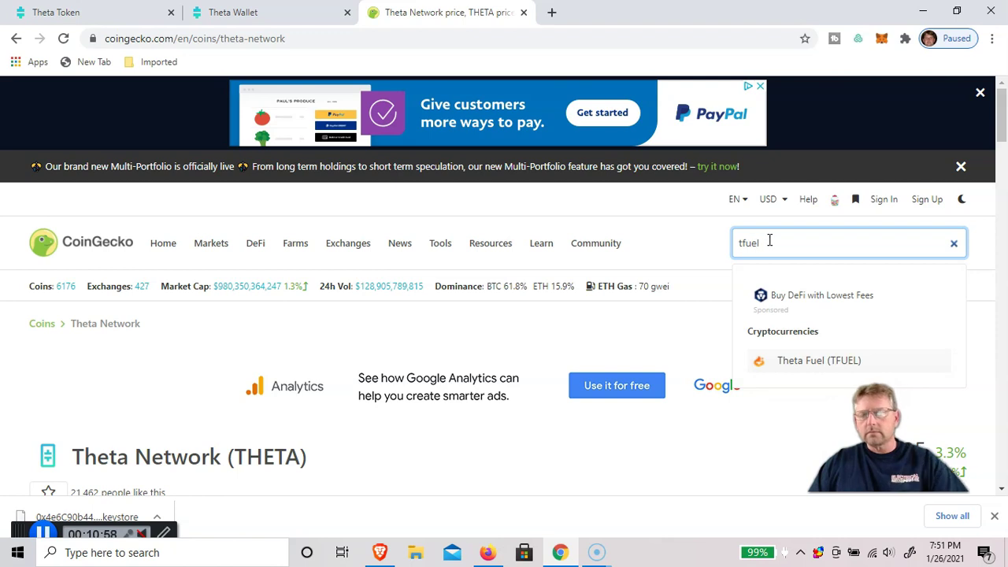
scroll(769, 240, "down", 1)
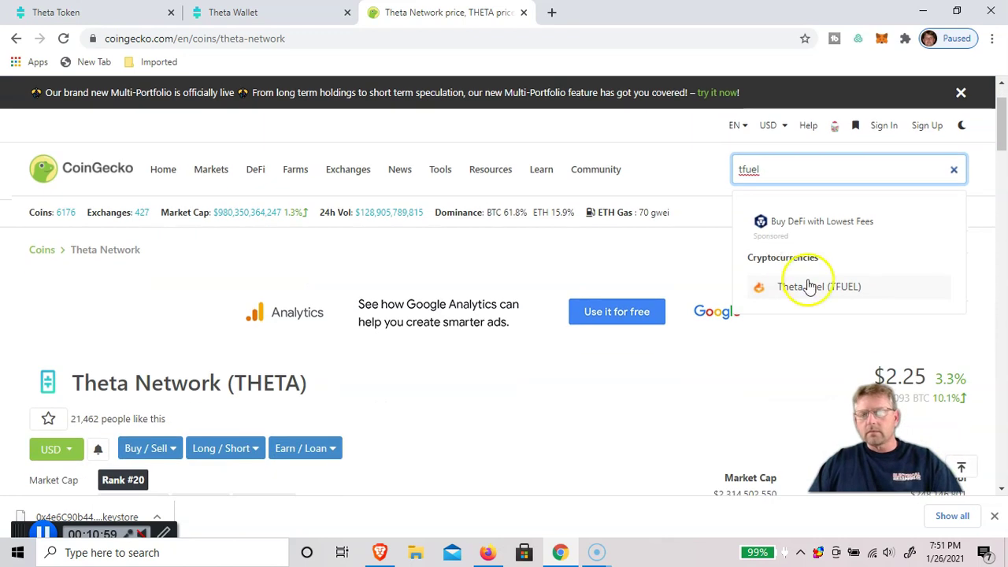
left_click(798, 291)
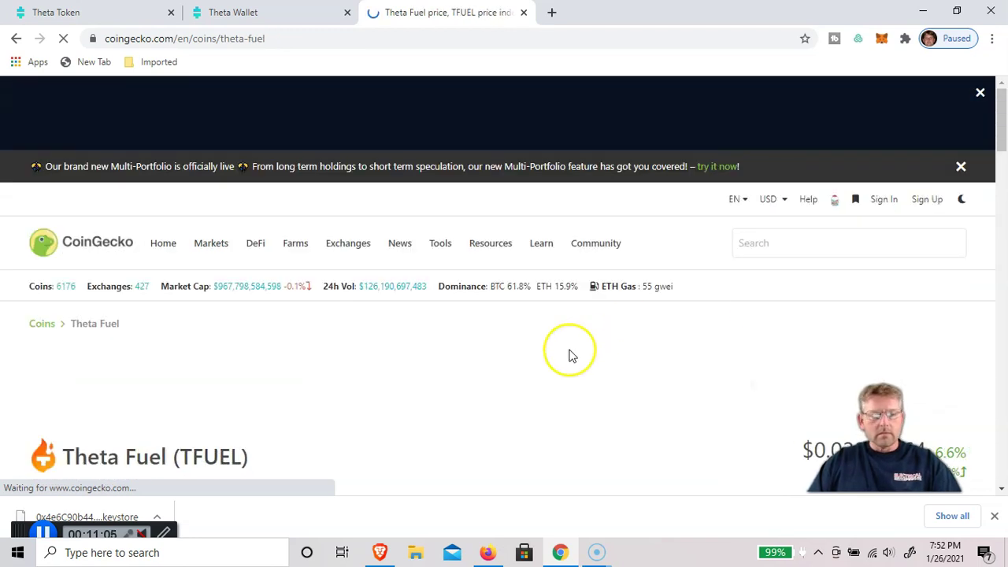
- Show the one-year Theta Fuel price chart and examine its price trend alongside the market stats
scroll(573, 356, "down", 5)
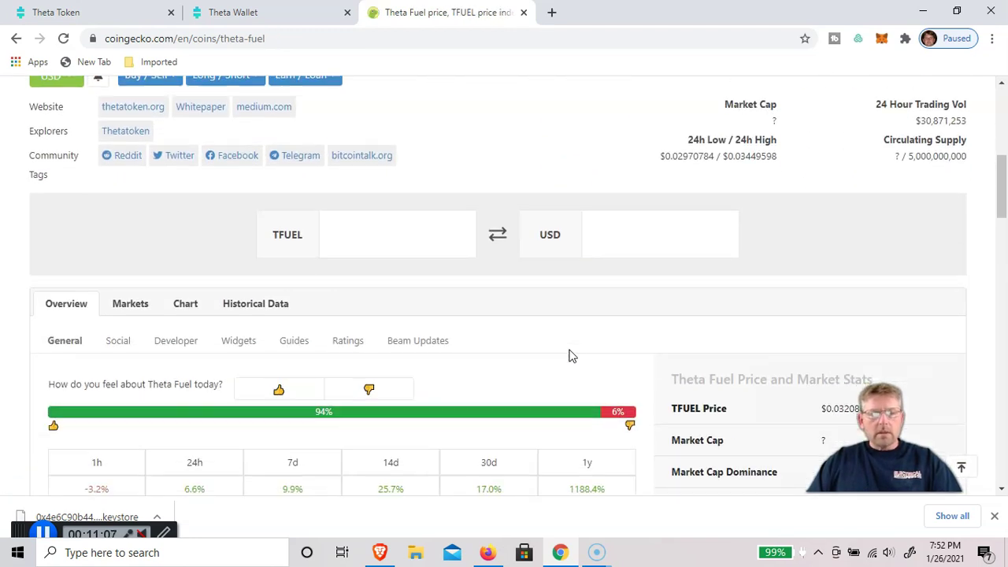
scroll(569, 354, "down", 2)
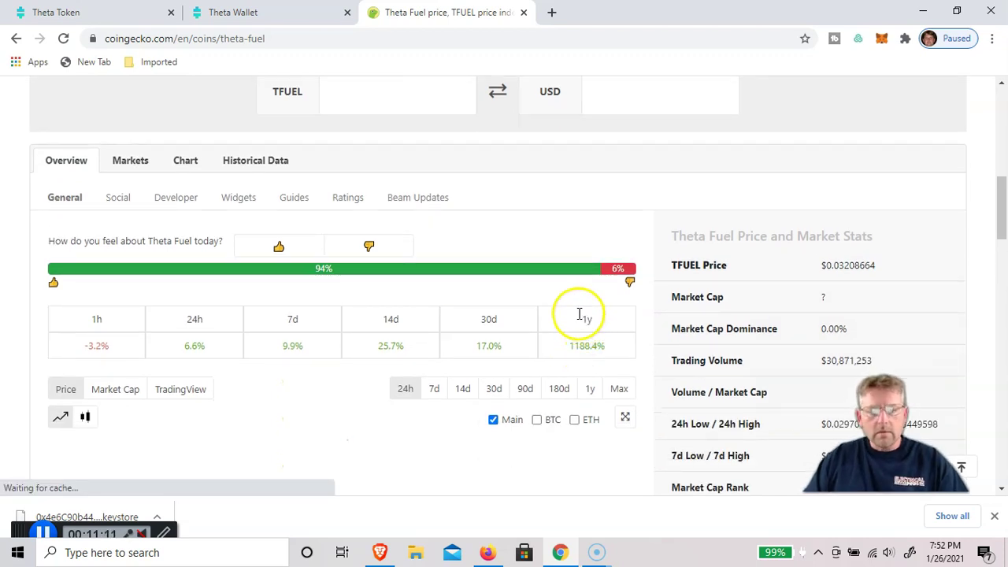
scroll(557, 336, "down", 3)
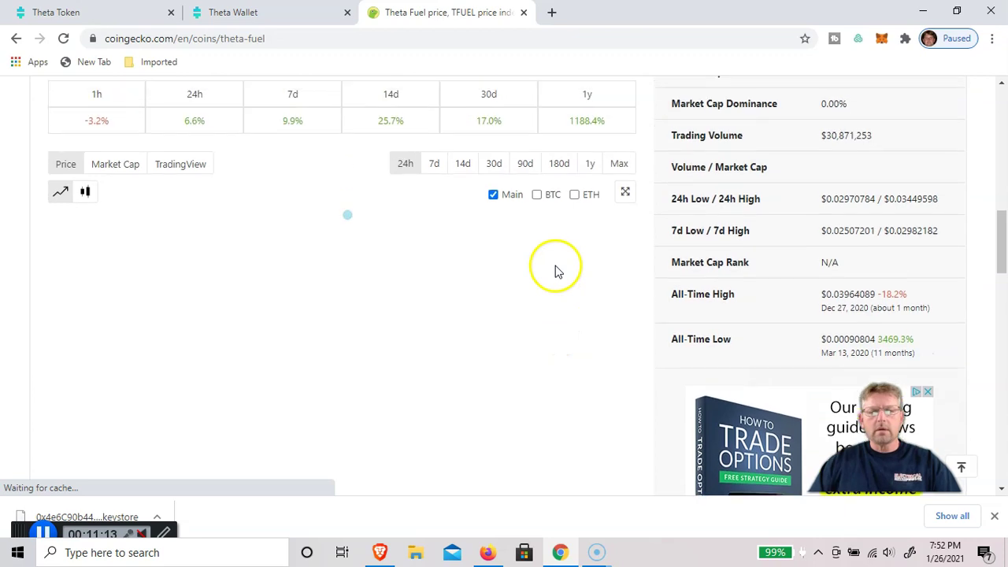
left_click(589, 164)
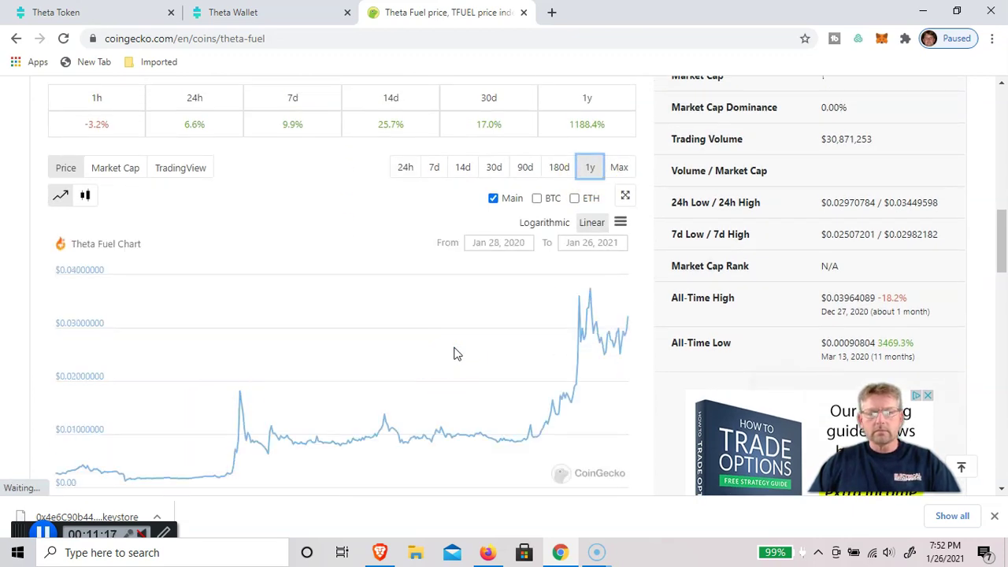
scroll(454, 354, "down", 1)
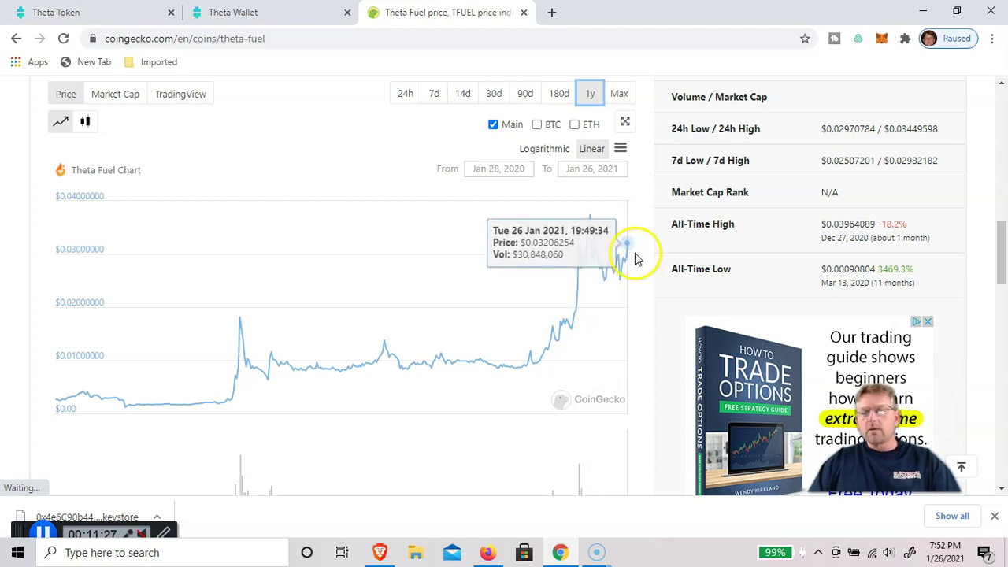
scroll(630, 259, "up", 2)
scroll(636, 259, "up", 1)
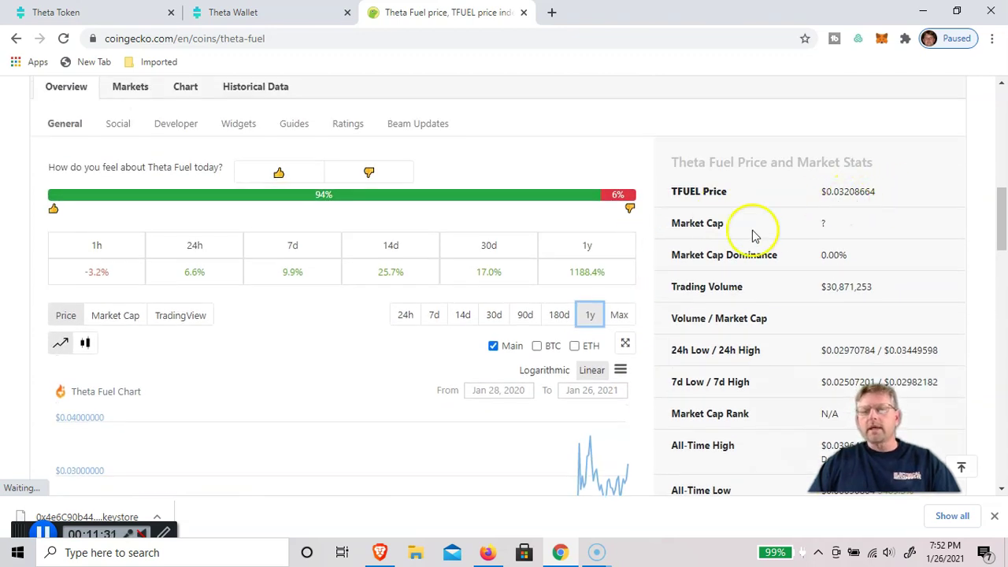
scroll(512, 360, "down", 2)
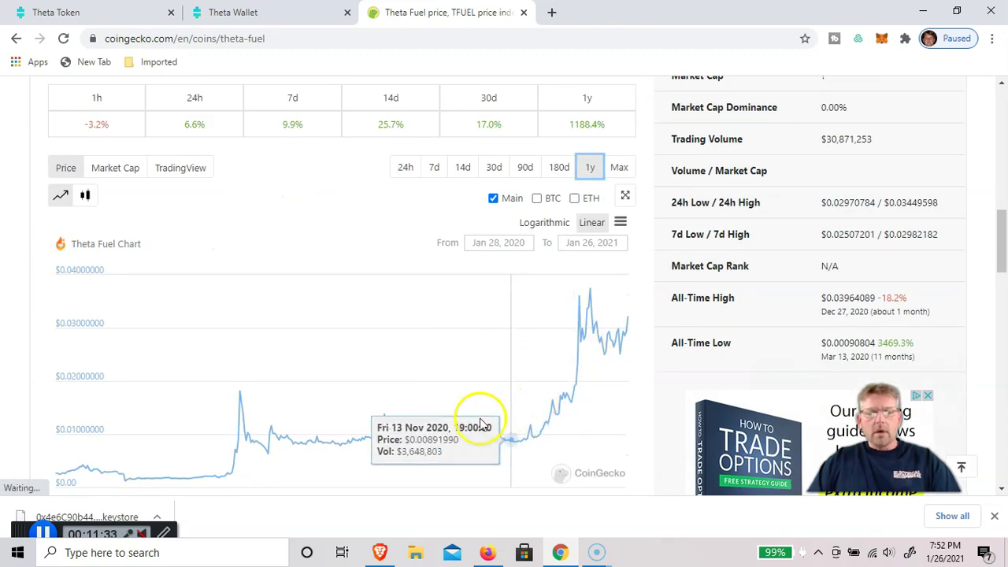